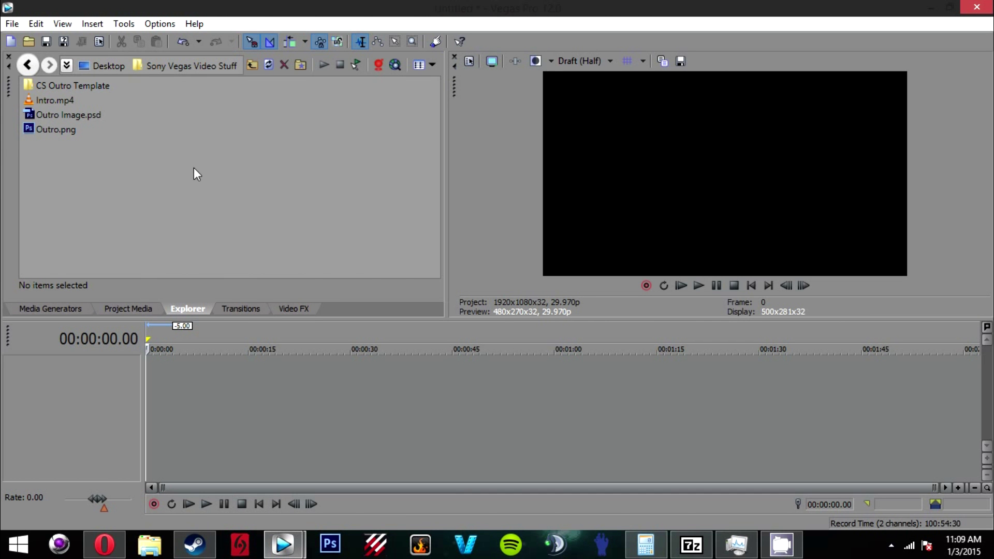
Drag Outro.png from the Explorer tab onto the timeline at 0:00
left_click(45, 103)
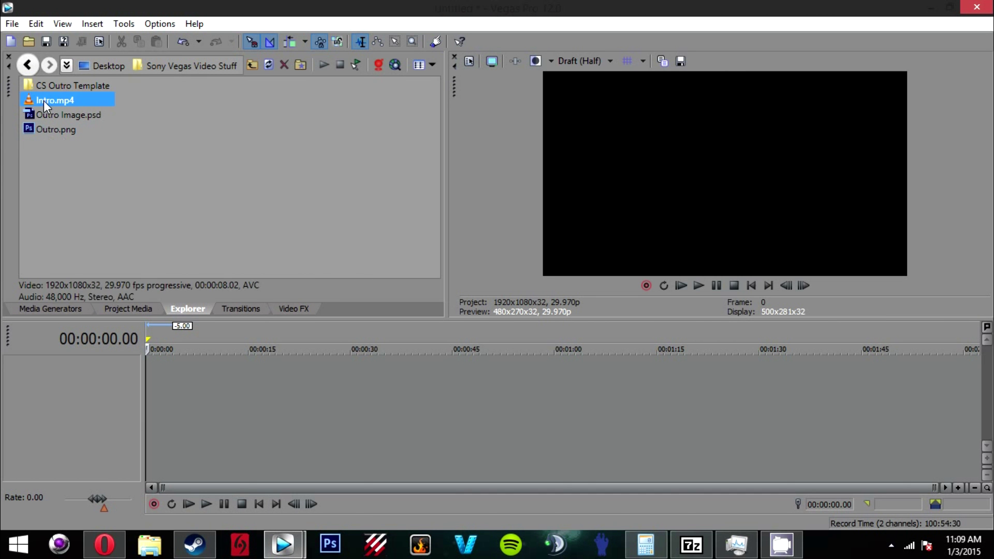
left_click(107, 146)
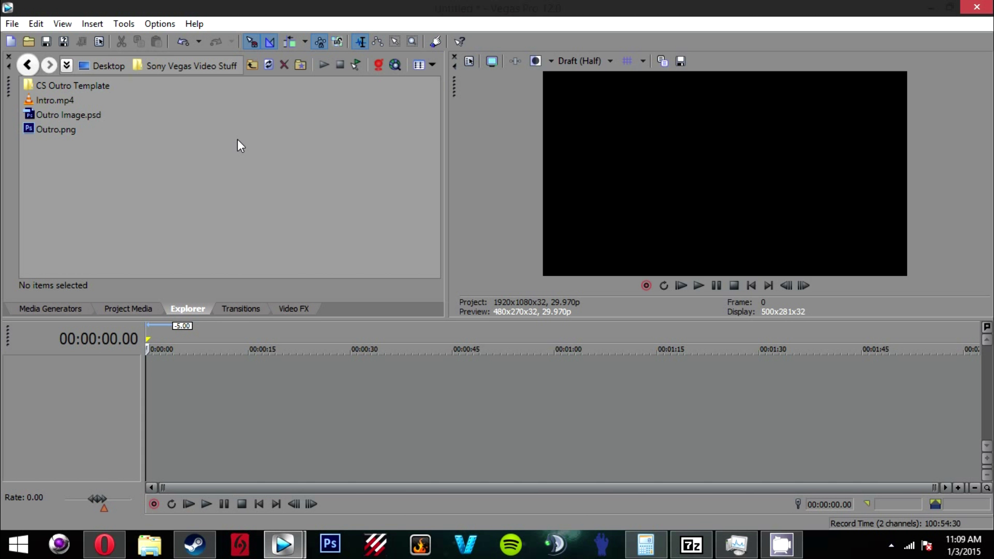
left_click(82, 129)
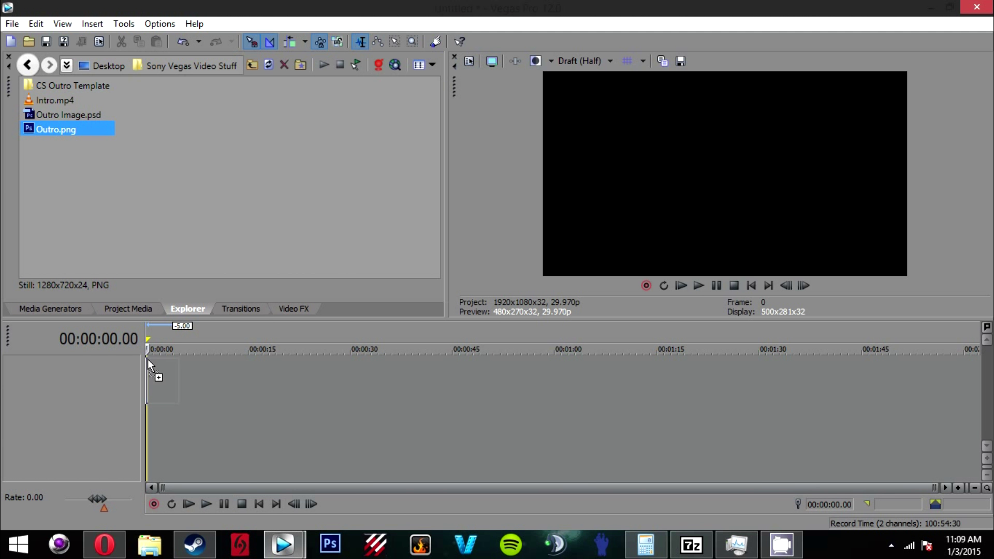
left_click_drag(218, 408, 148, 359)
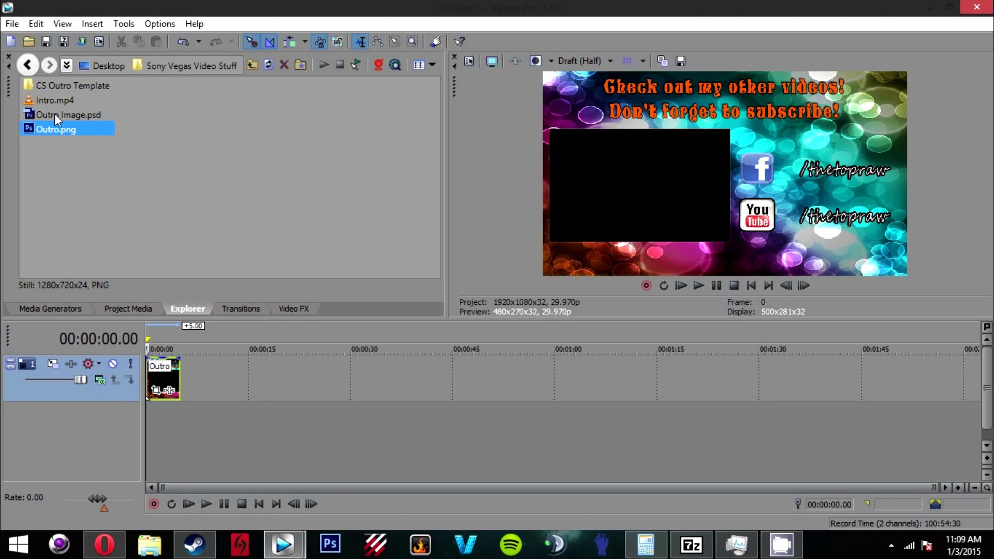
left_click(164, 411)
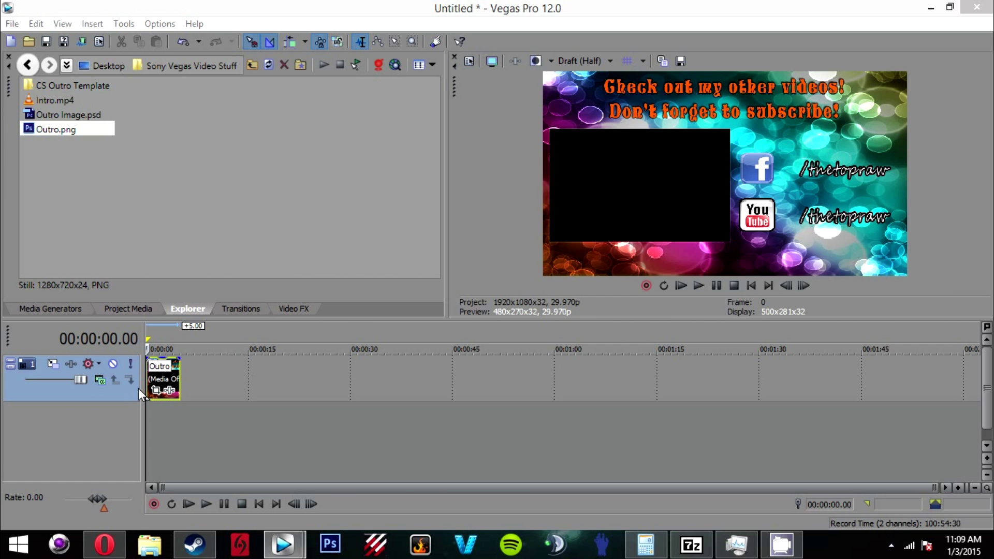
key("super+e")
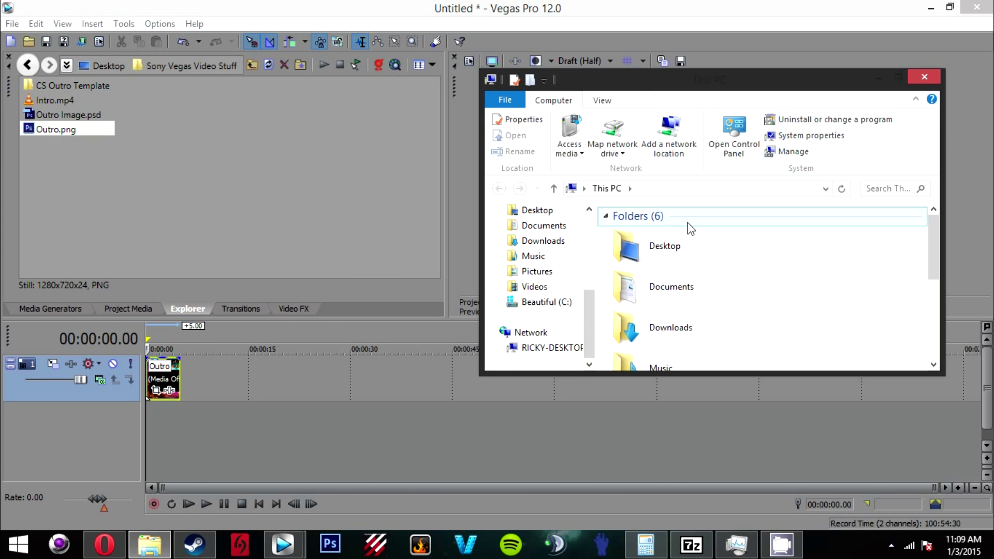
left_click(924, 77)
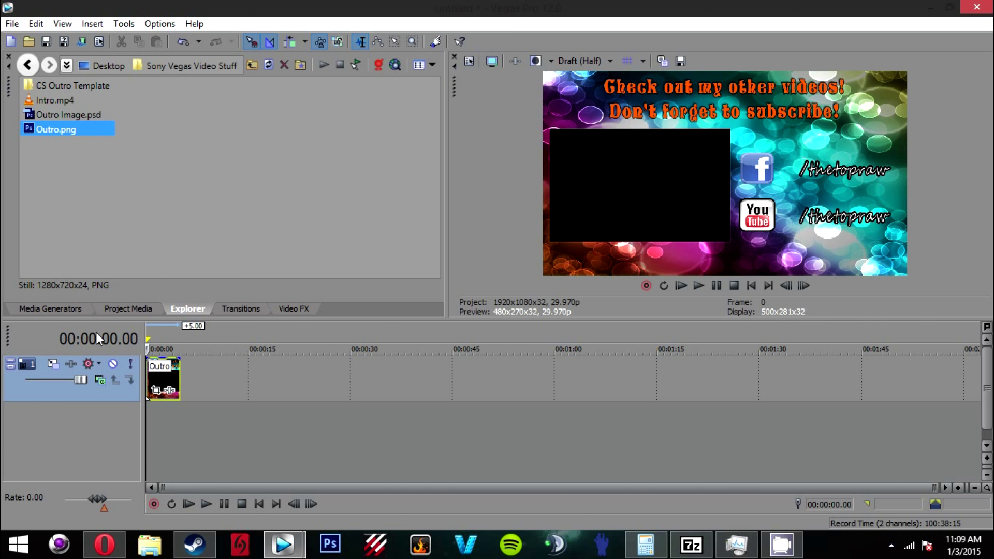
Insert a new video track and drop Intro.mp4 onto it above the Outro
right_click(58, 387)
left_click(126, 202)
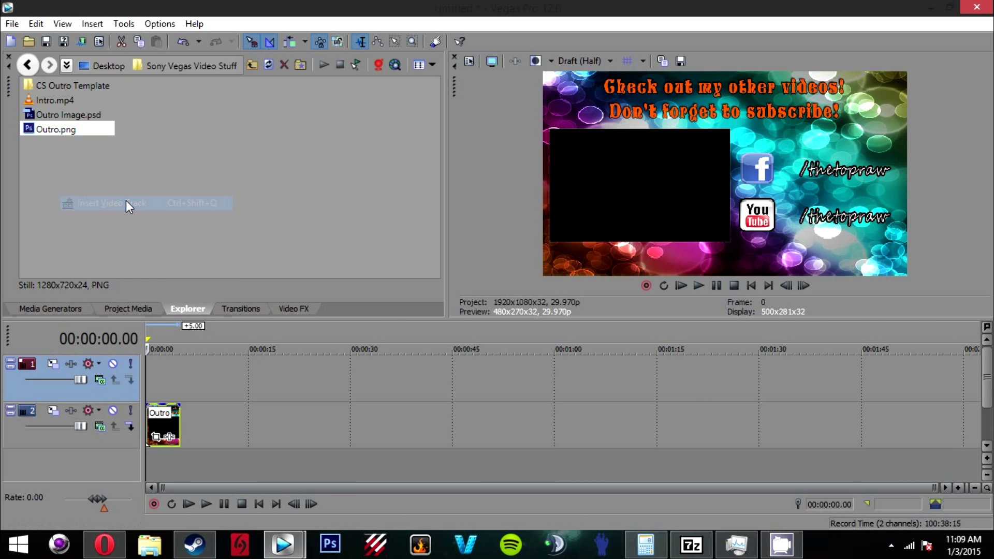
left_click(62, 97)
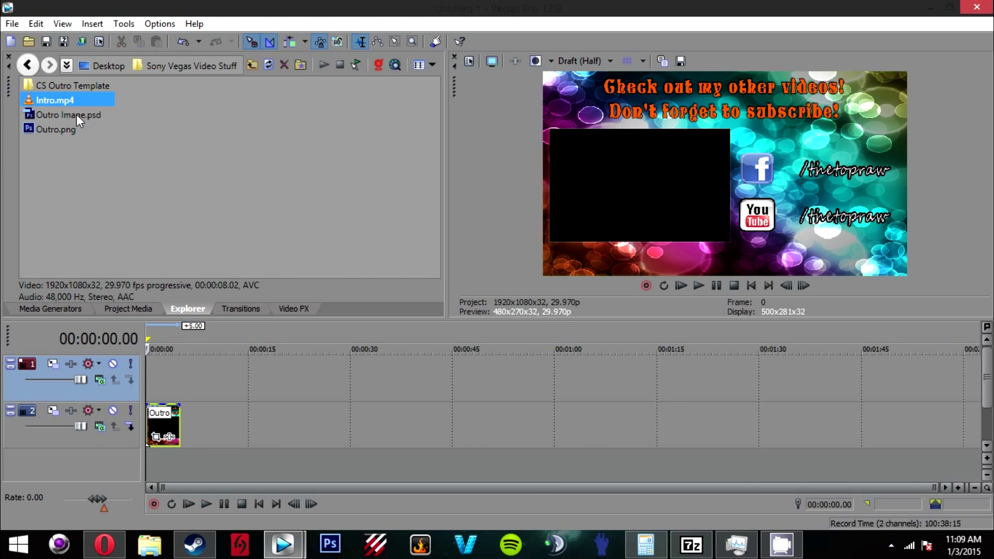
left_click_drag(94, 110, 147, 373)
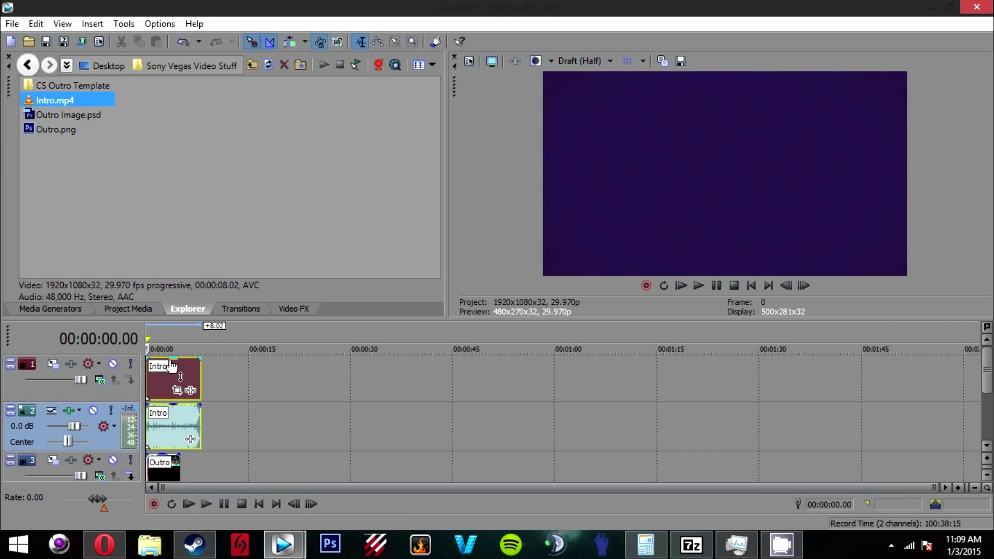
Preview the Intro clip's playback from the timeline start
right_click(169, 426)
left_click(396, 366)
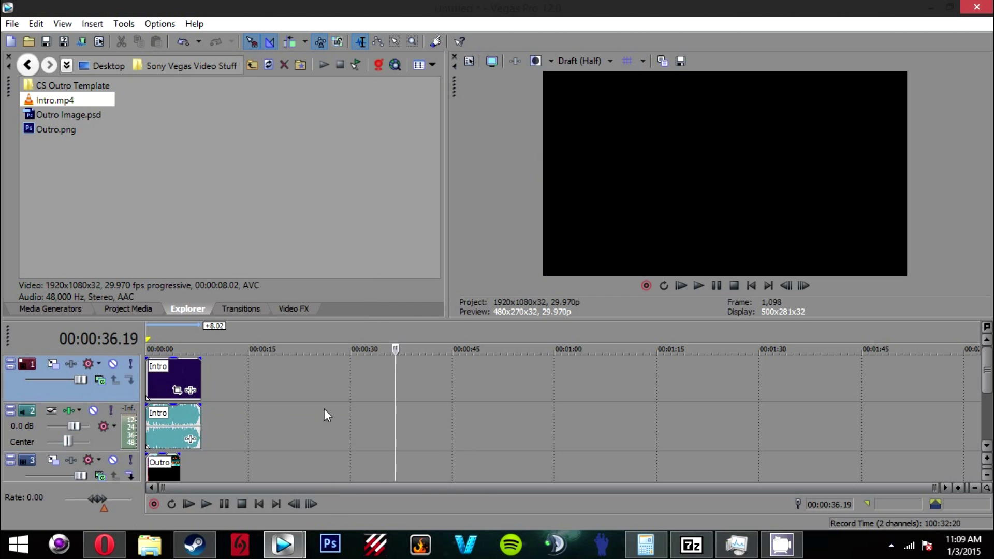
left_click(176, 440)
left_click(151, 427)
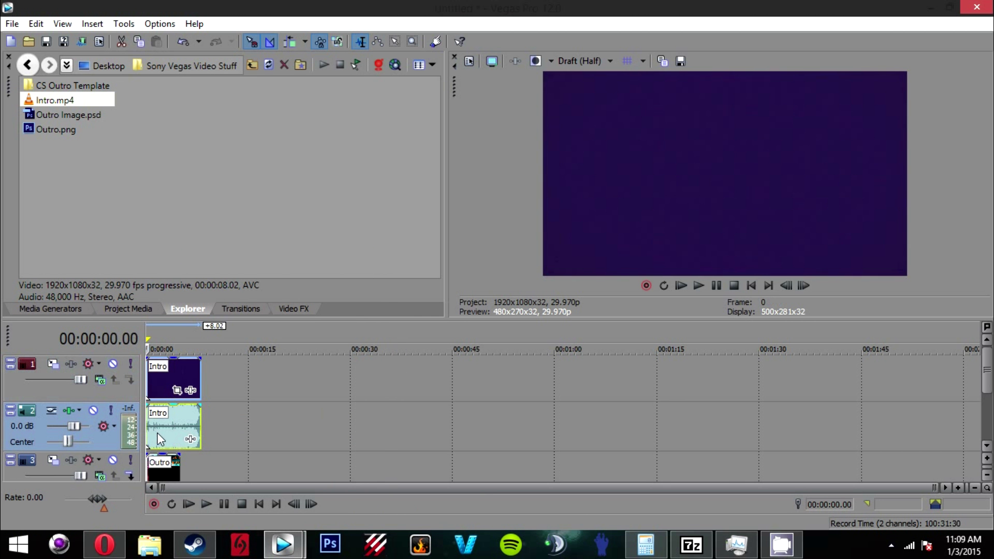
key("space")
key("space")
key("space")
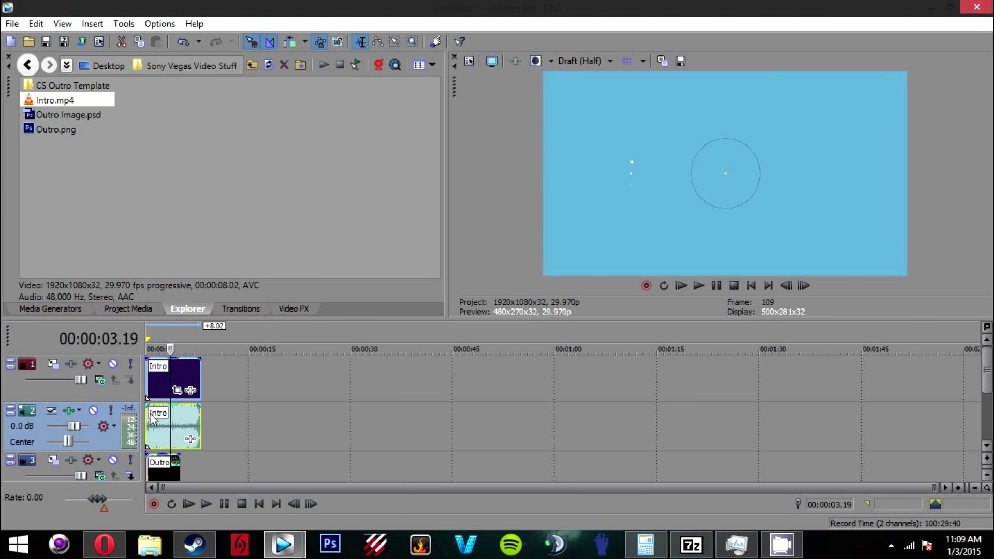
key("space")
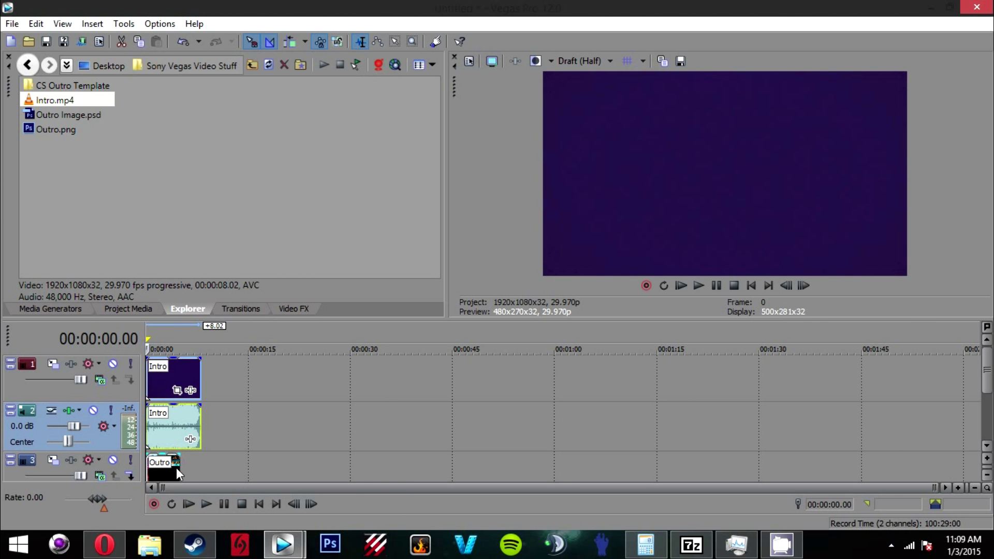
left_click(182, 423)
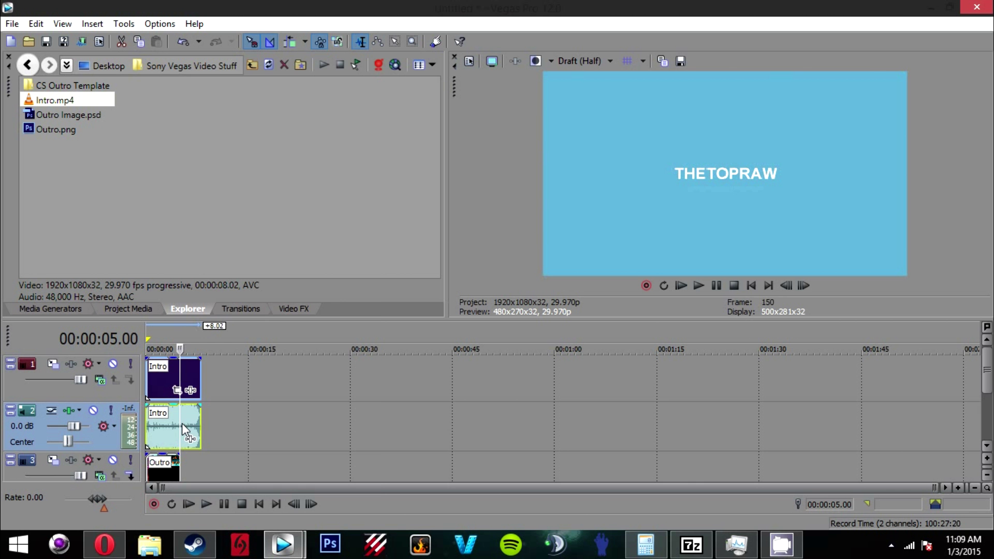
Ungroup and delete the Intro's audio event, then delete its empty audio track
right_click(182, 423)
mouse_move(212, 425)
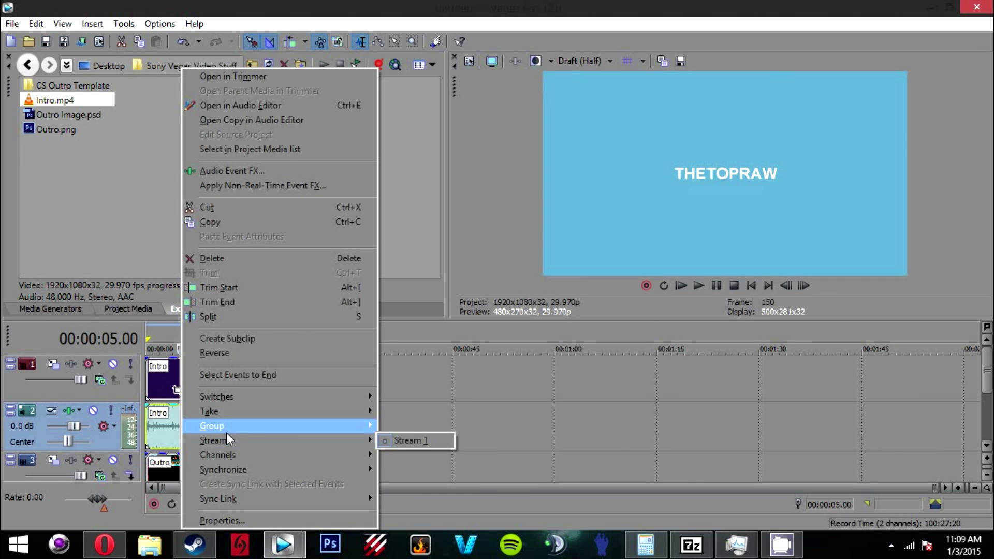
left_click(445, 451)
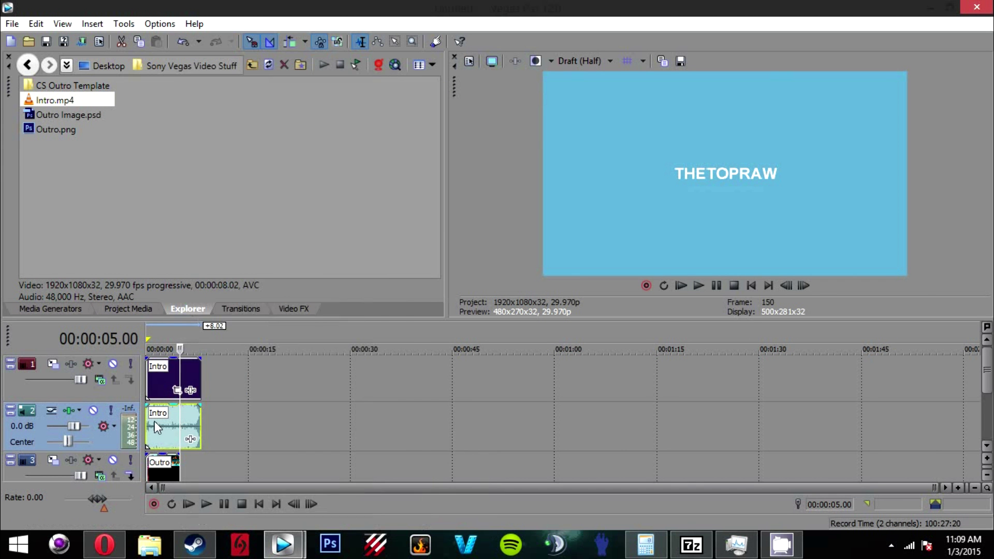
left_click(154, 421)
key("Delete")
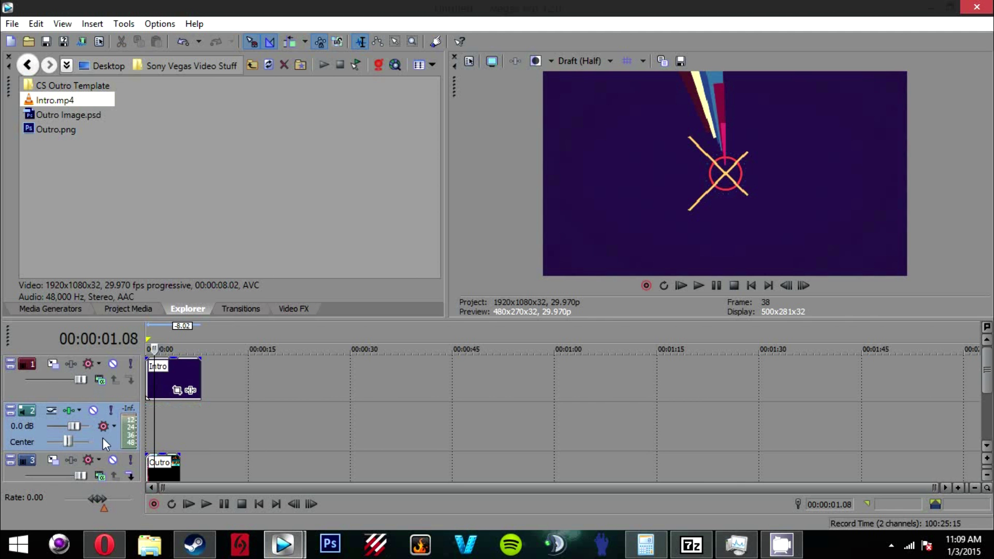
right_click(102, 437)
left_click(188, 200)
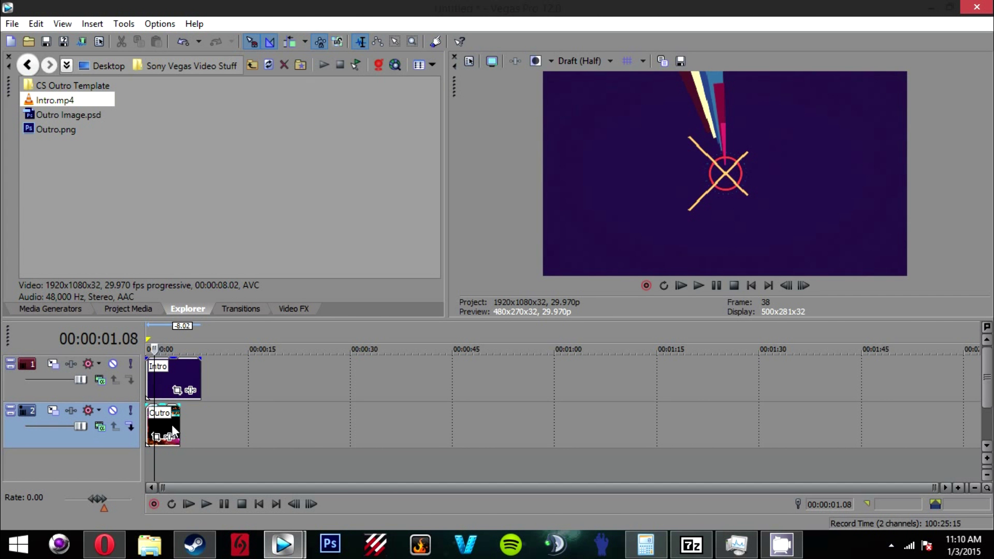
Extend the Outro image's right edge to the Intro clip's end, then rewind to preview
left_click_drag(180, 430, 201, 430)
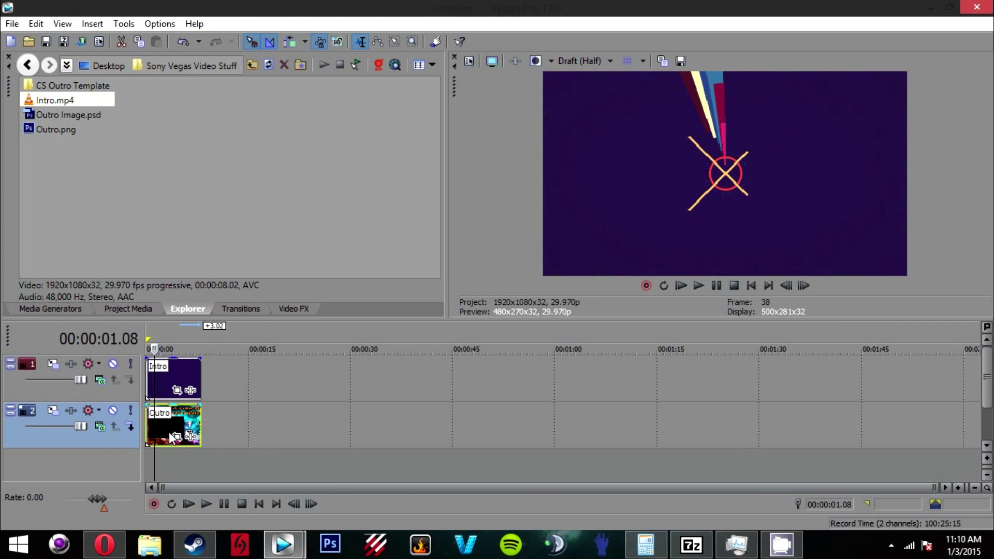
left_click(165, 383)
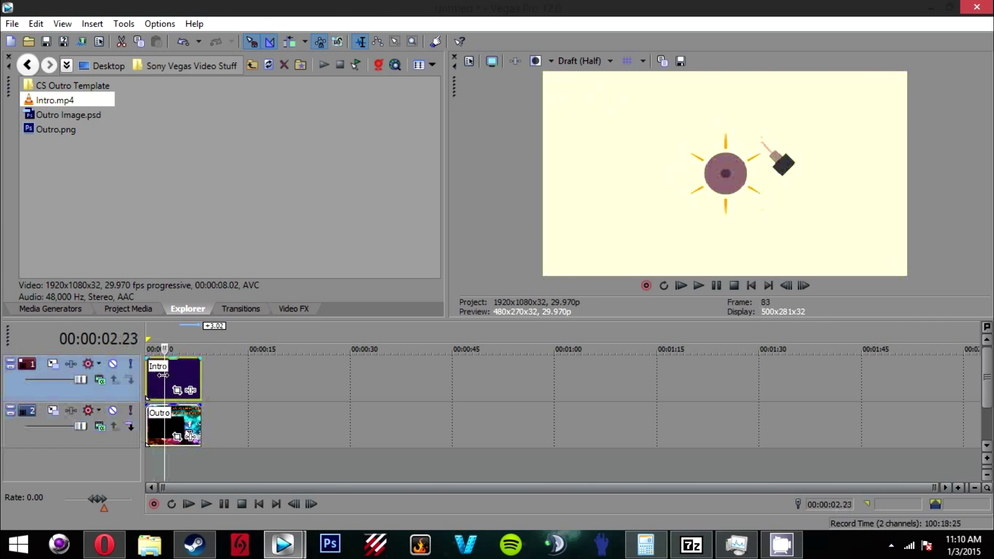
left_click(155, 375)
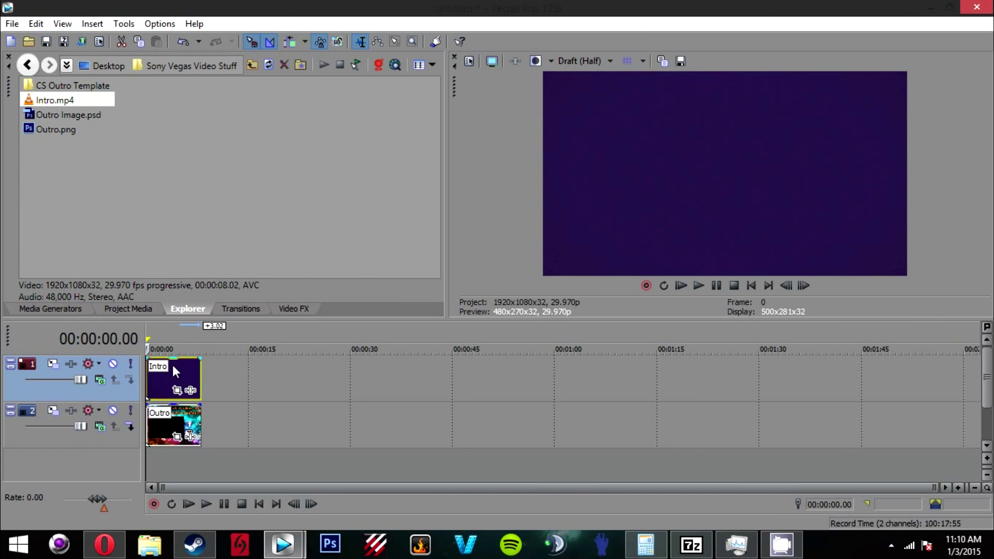
left_click(159, 371)
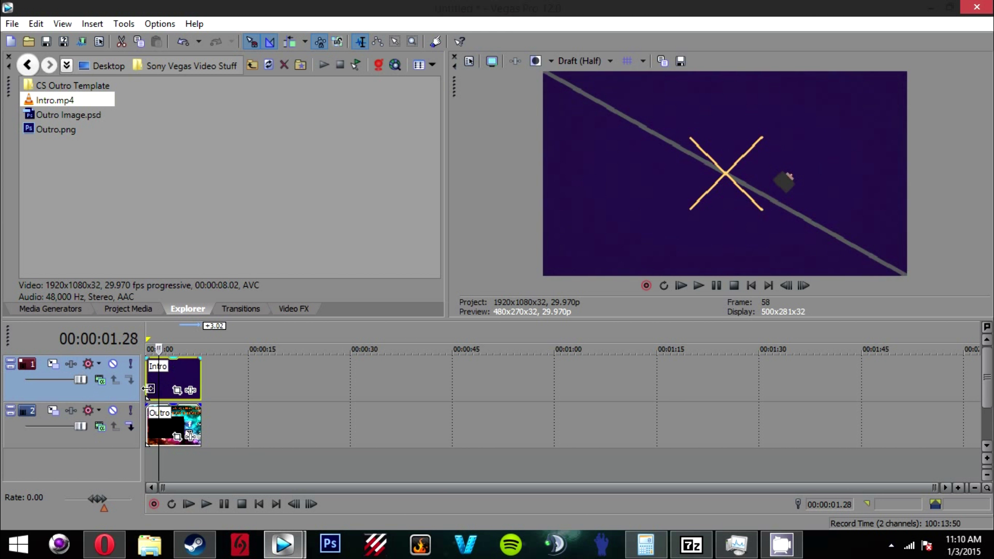
Open Track Motion for the Intro track and float it as a separate window
left_click(53, 363)
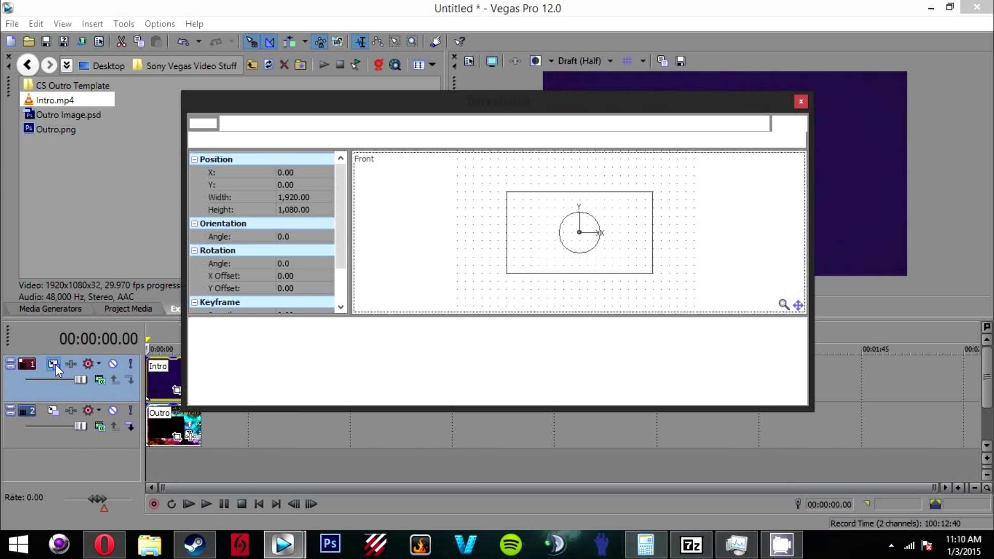
left_click_drag(484, 109, 542, 108)
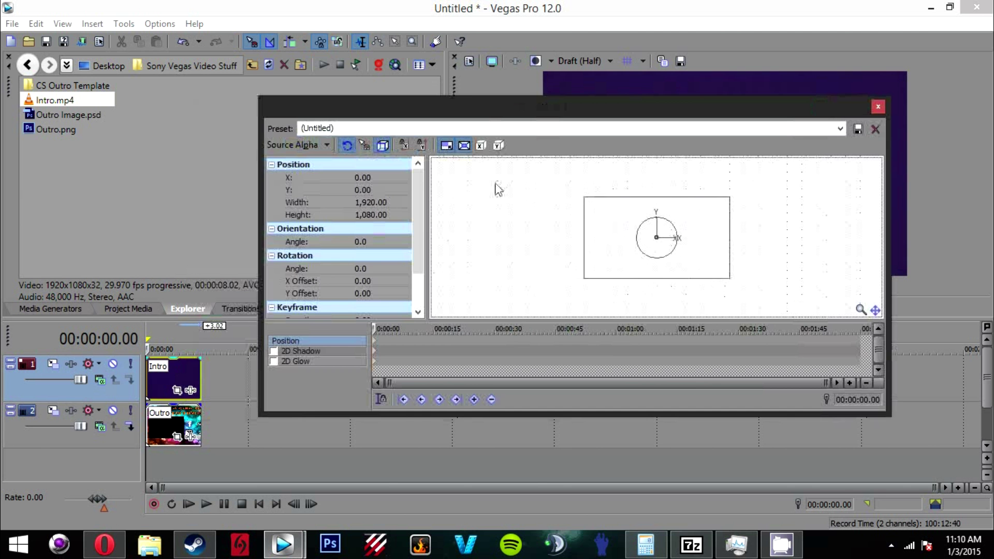
left_click_drag(464, 87, 366, 207)
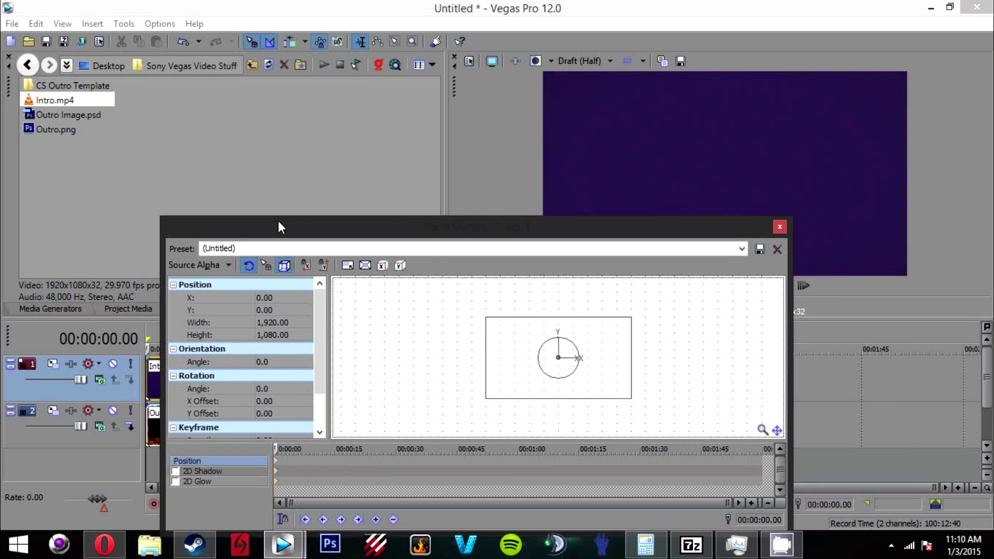
mouse_move(278, 224)
left_mouse_down()
mouse_move(397, 338)
mouse_move(166, 259)
left_mouse_up()
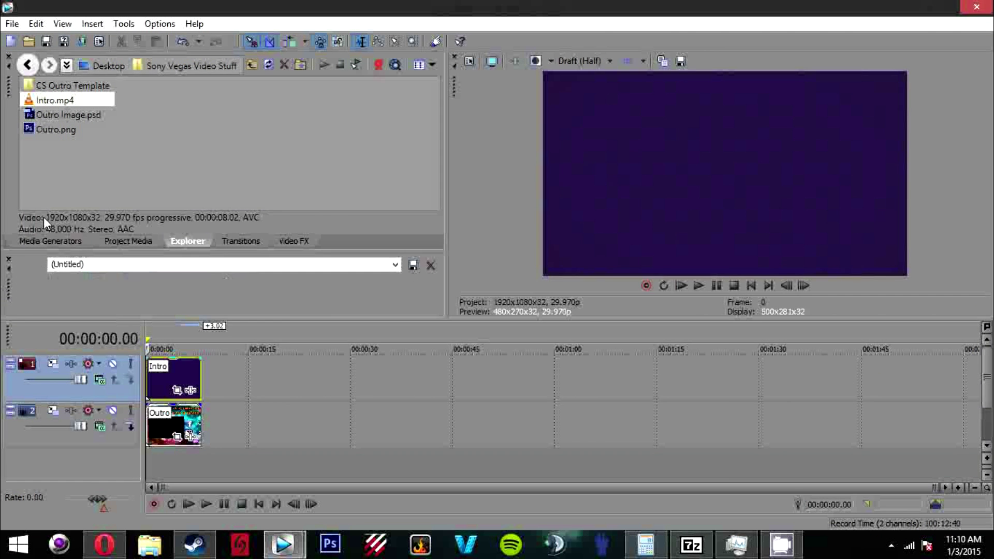
left_click_drag(43, 216, 353, 227)
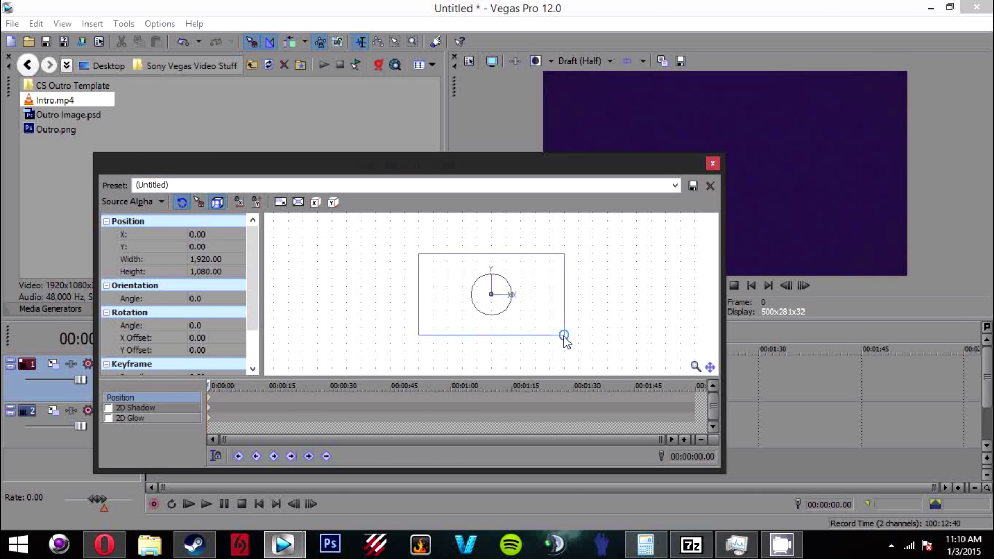
Shrink and drag the Intro frame onto the black box, setting its height to 587.60
mouse_move(563, 335)
left_mouse_down()
mouse_move(506, 306)
mouse_move(501, 293)
mouse_move(510, 311)
left_mouse_up()
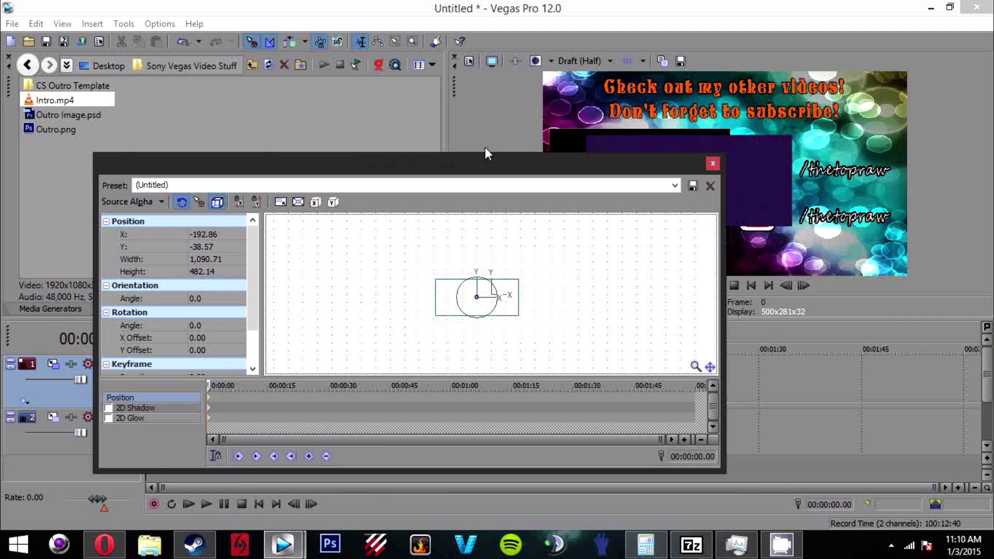
left_click_drag(487, 170, 515, 286)
mouse_move(541, 420)
left_mouse_down()
mouse_move(524, 414)
mouse_move(520, 435)
left_mouse_up()
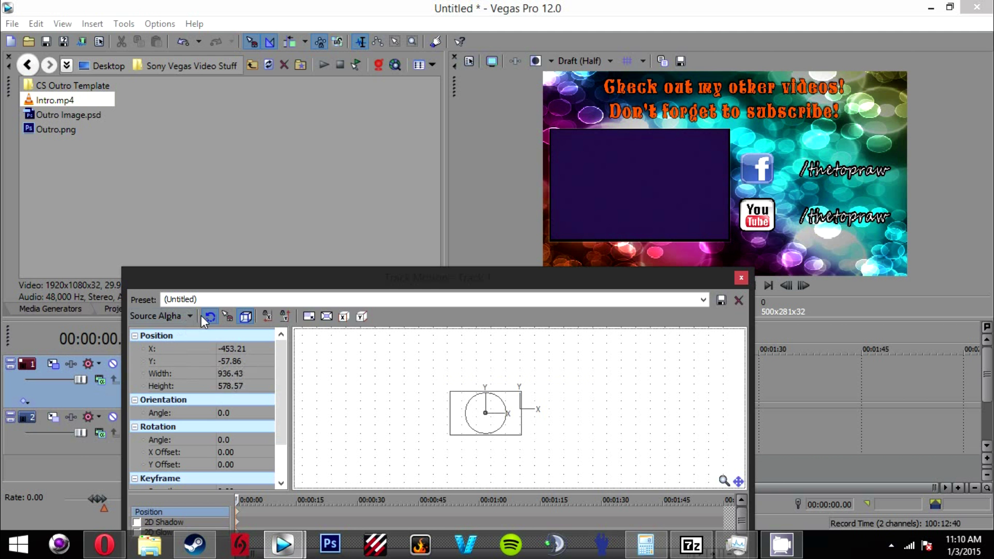
left_click(259, 385)
type("587.60")
key("Return")
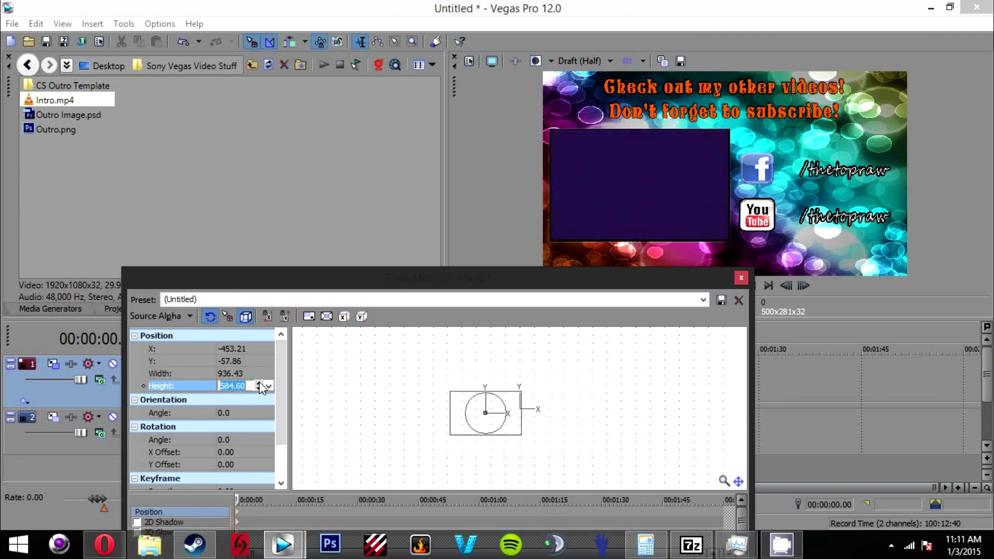
Nudge the Intro's X and Y position step by step to align it with the box
left_click(259, 347)
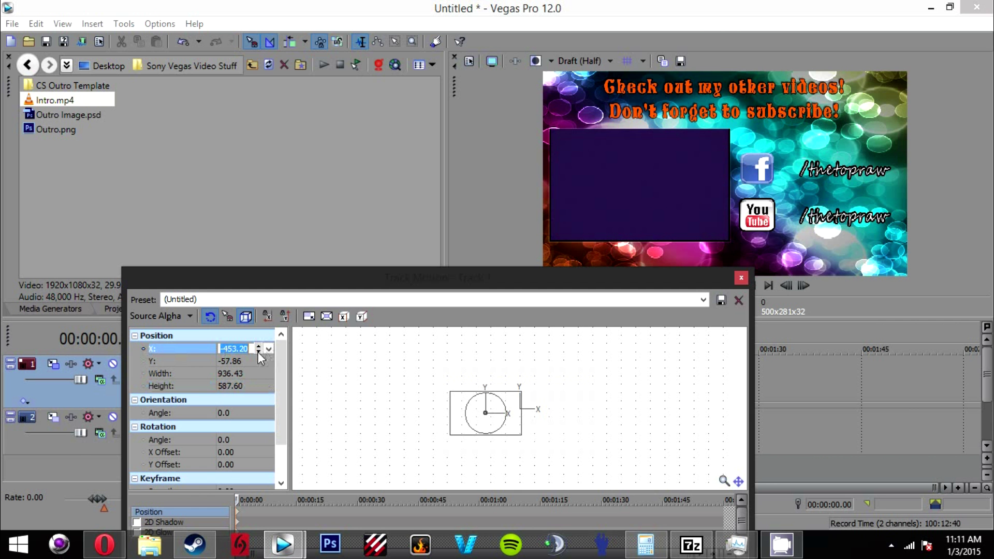
left_click(258, 352)
left_click(258, 351)
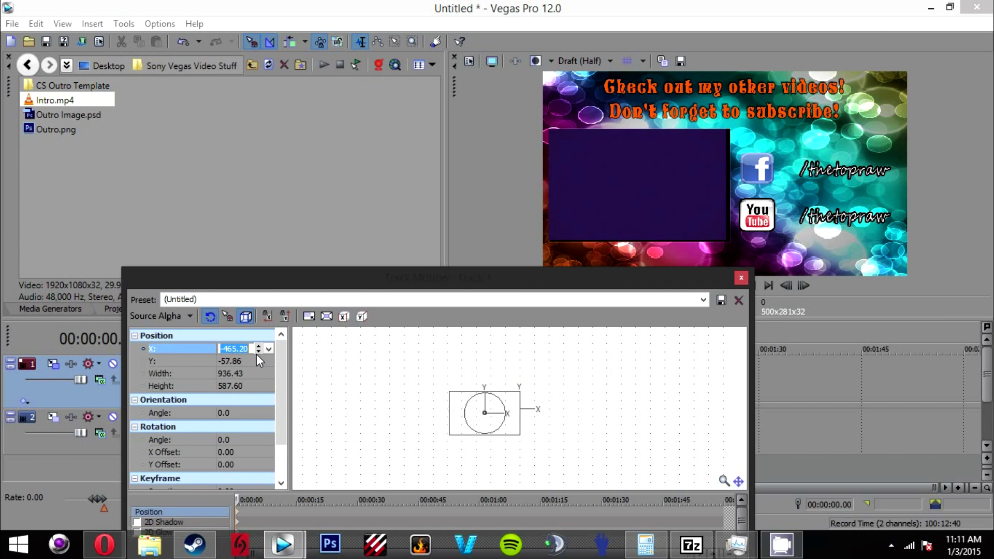
left_click(257, 353)
left_click(257, 345)
left_click(262, 360)
left_click(258, 362)
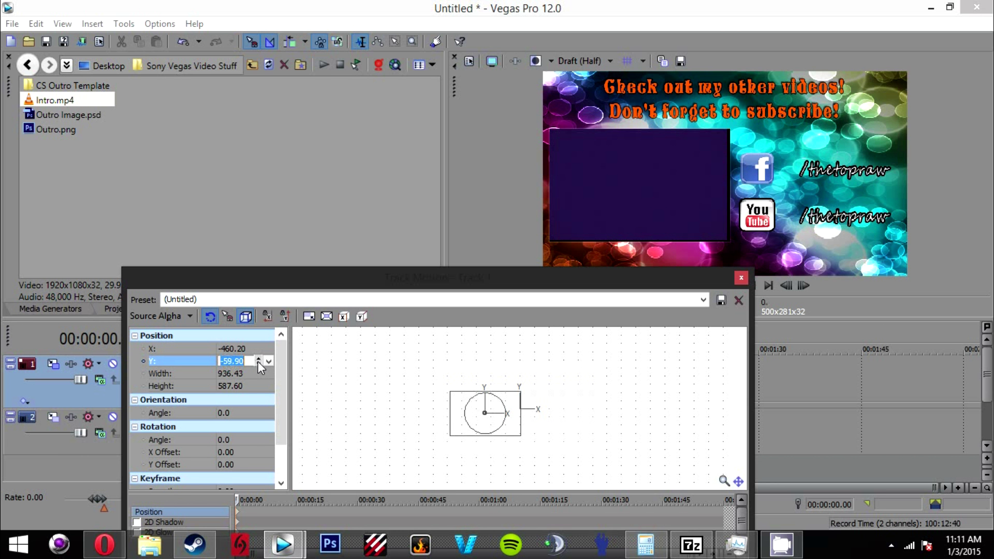
left_click(258, 363)
left_click(244, 386)
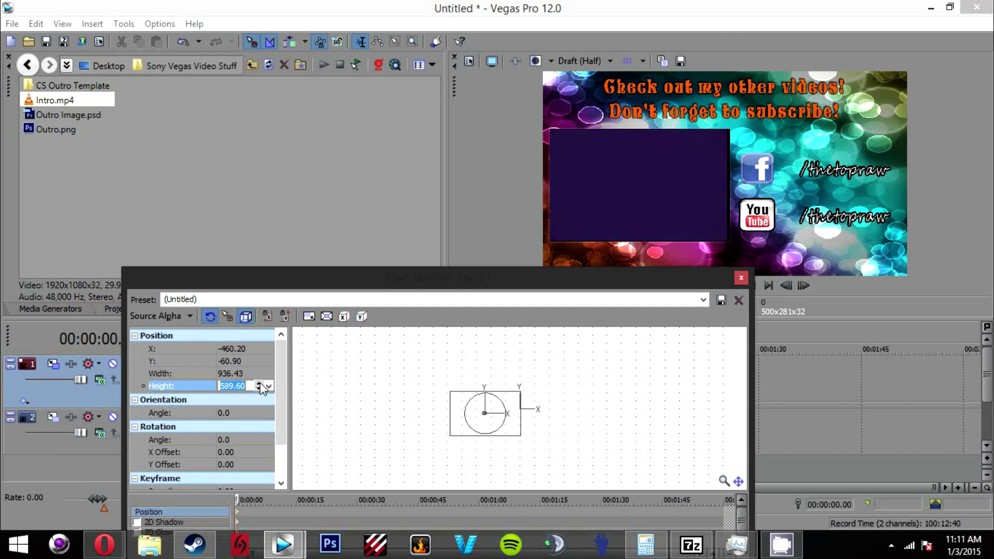
left_click(213, 371)
left_click(259, 365)
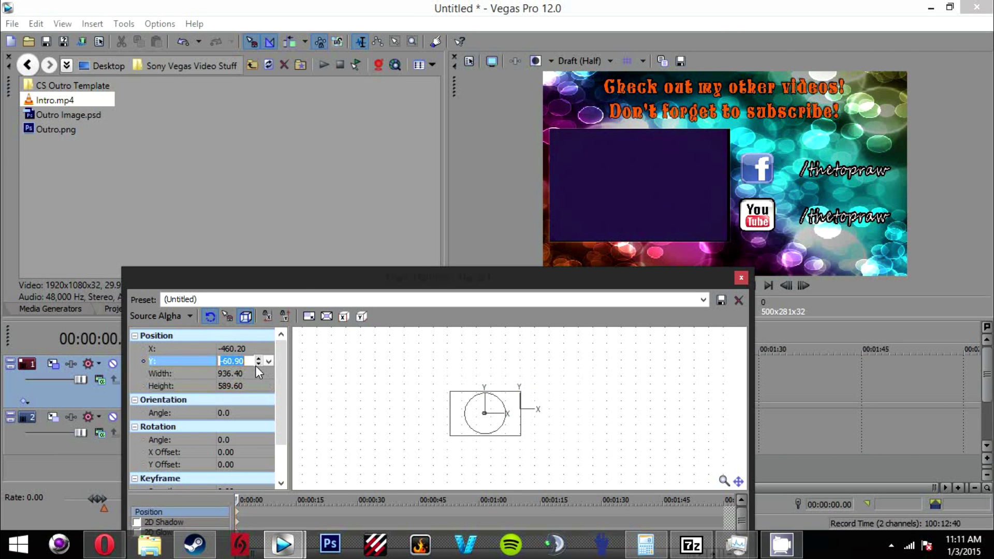
left_click(256, 365)
left_click(256, 365)
left_click(257, 359)
left_click(256, 382)
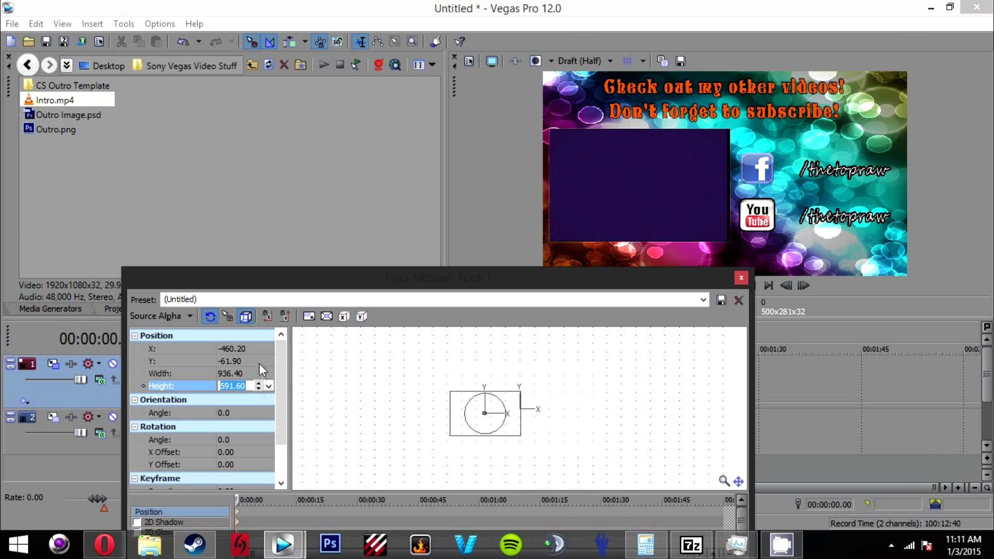
left_click(260, 360)
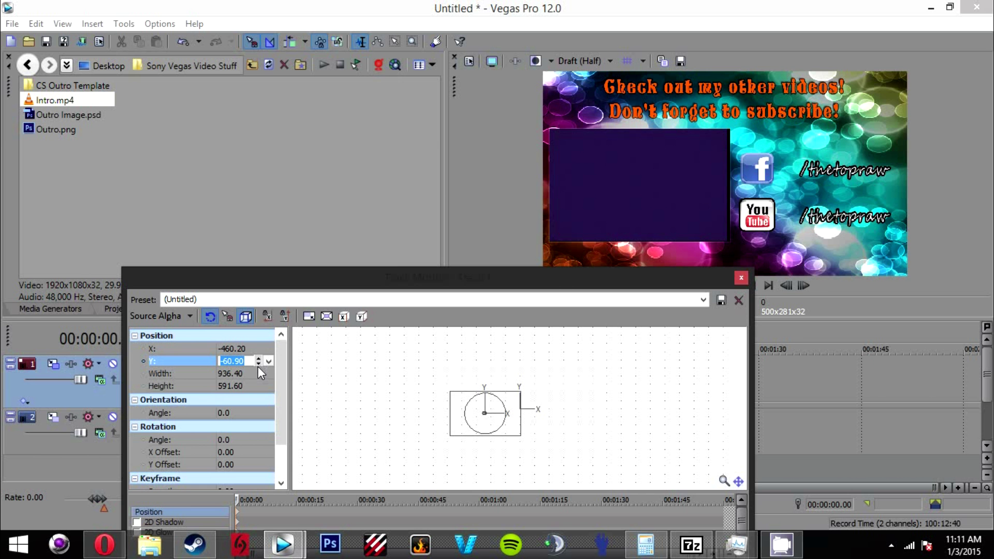
Step the Intro's height and width up to about 951 × 595, then close Track Motion
left_click(258, 364)
left_click(261, 386)
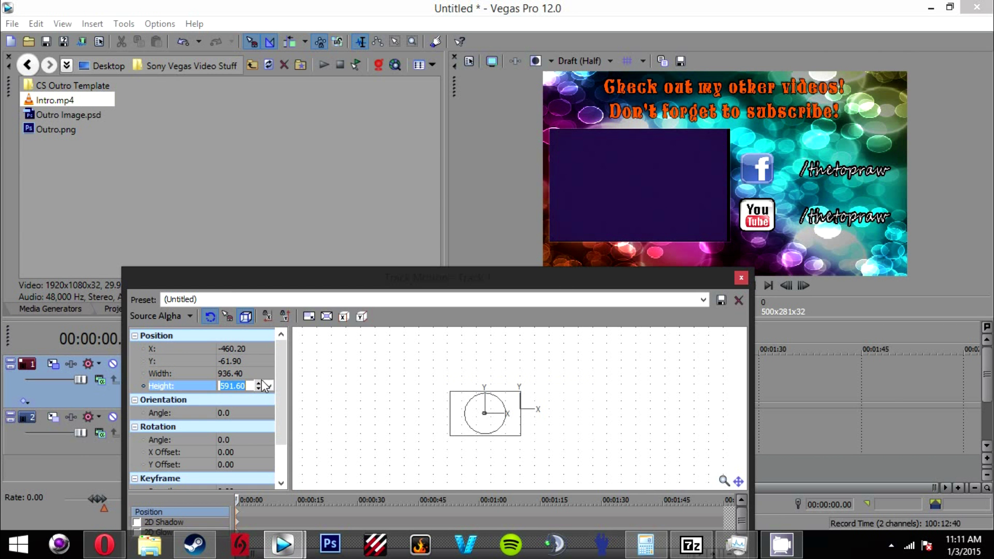
left_click(259, 382)
left_click(258, 383)
left_click(253, 361)
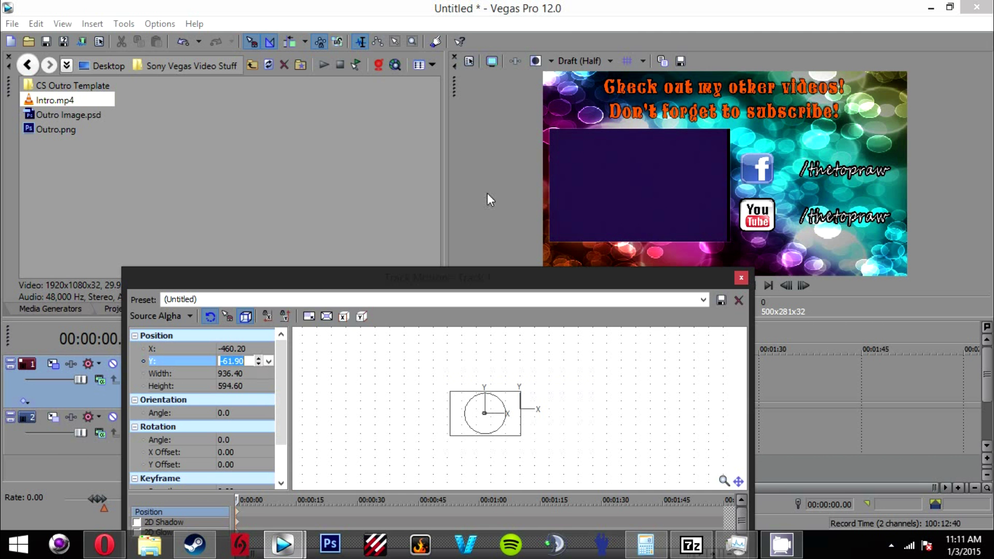
left_click(222, 373)
left_click(258, 370)
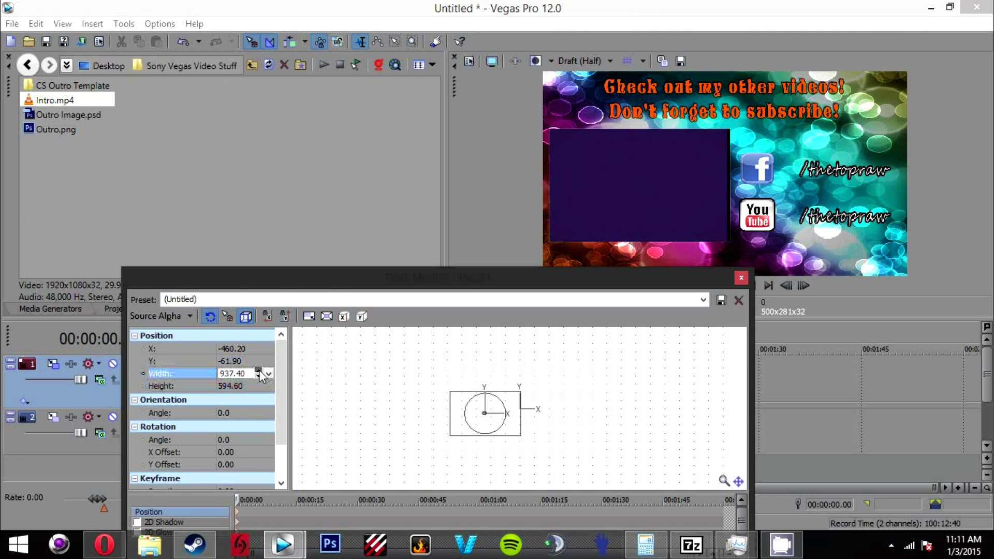
left_click(258, 371)
left_click(258, 370)
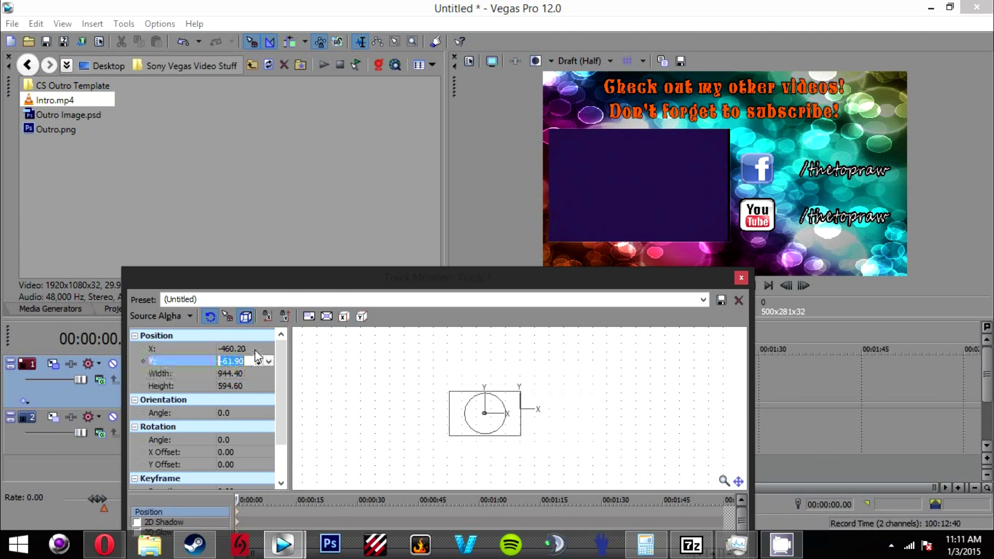
left_click(254, 349)
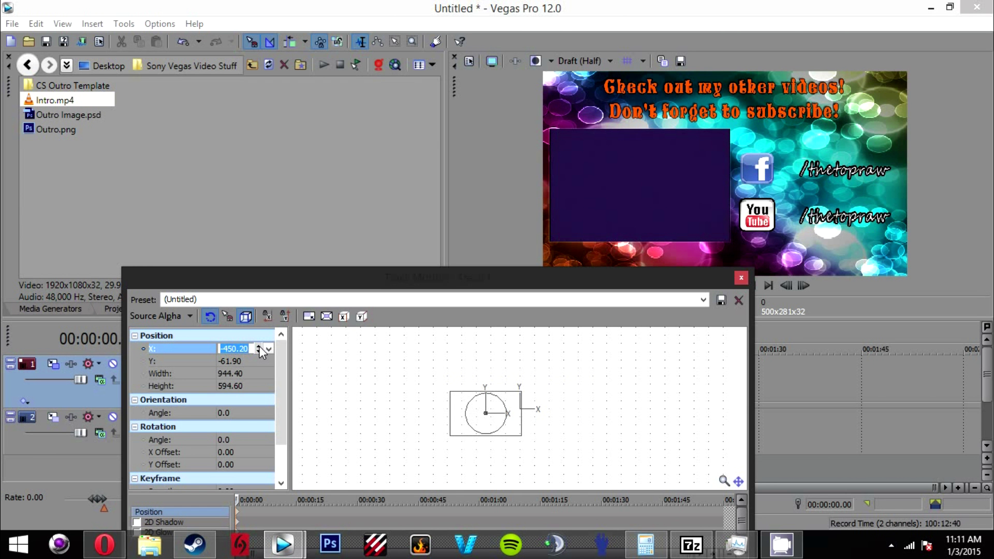
left_click(259, 370)
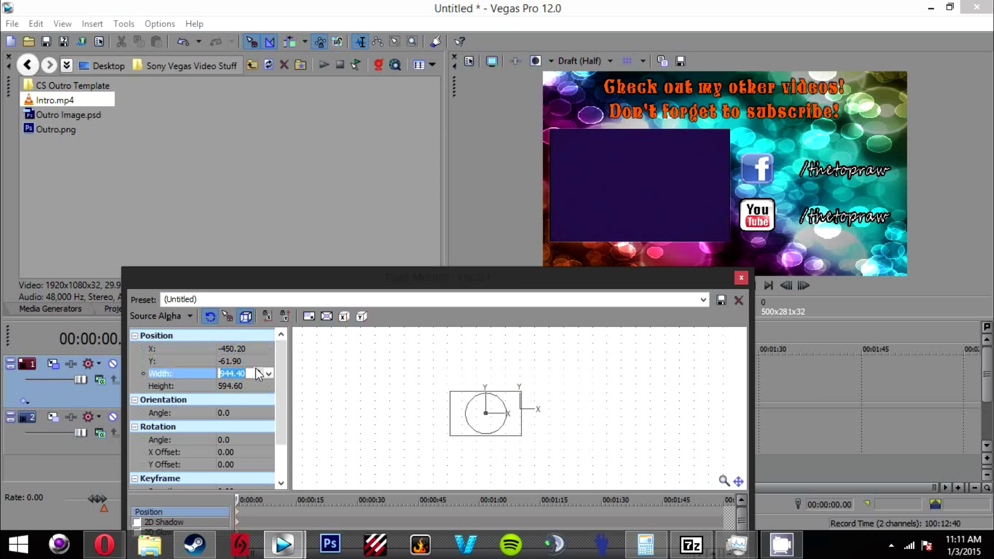
left_click(259, 370)
left_click(258, 371)
left_click(258, 370)
left_click(254, 349)
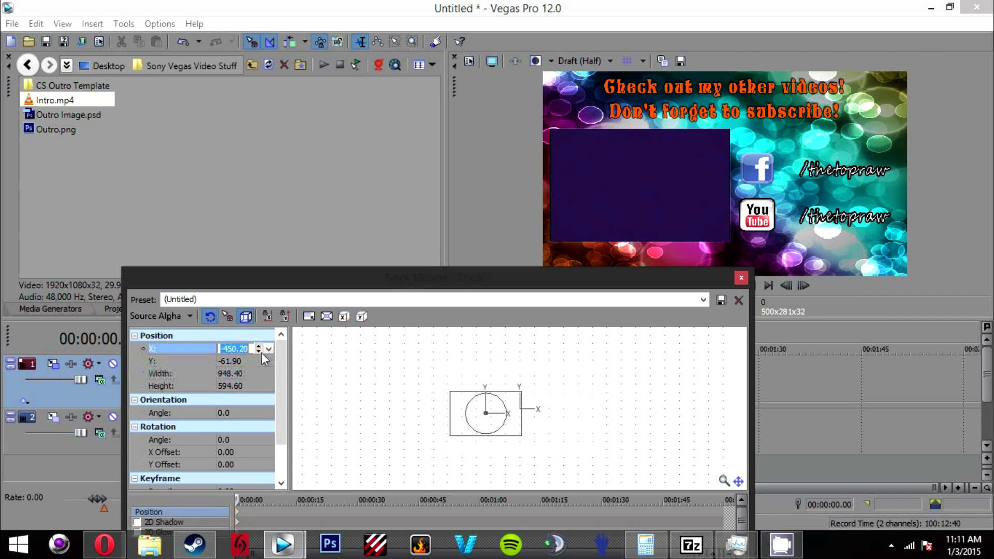
left_click(258, 351)
left_click(258, 352)
left_click(258, 371)
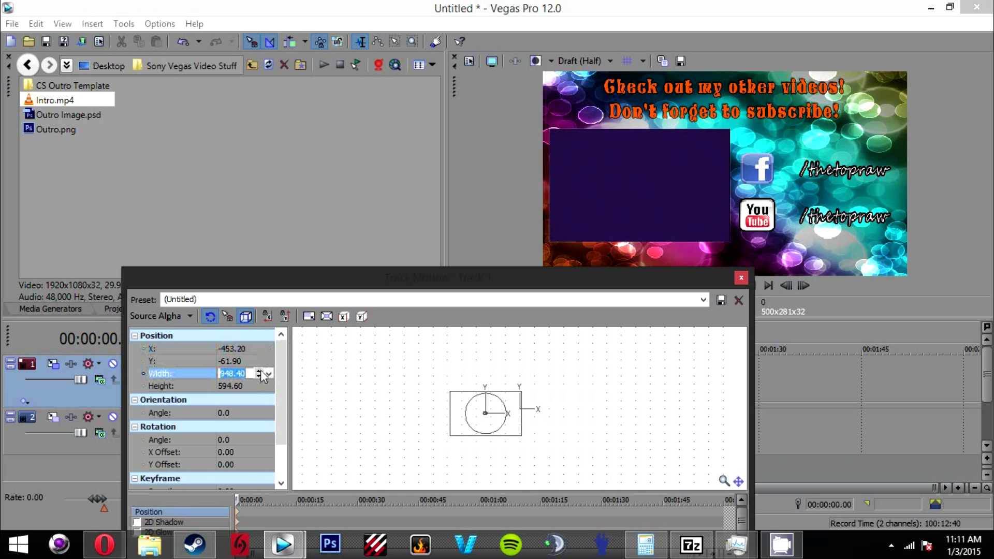
left_click(258, 371)
left_click(258, 348)
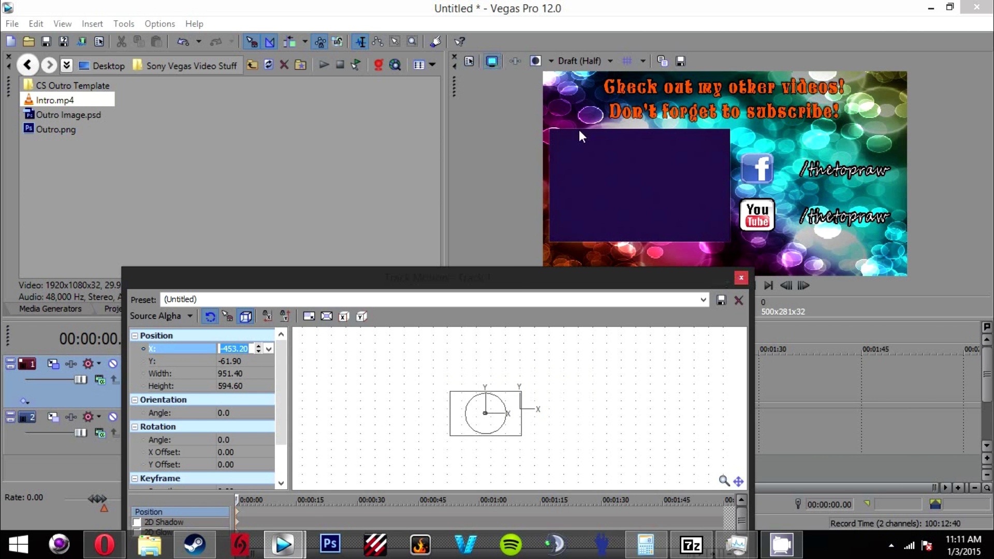
left_click_drag(514, 278, 491, 110)
left_click(719, 110)
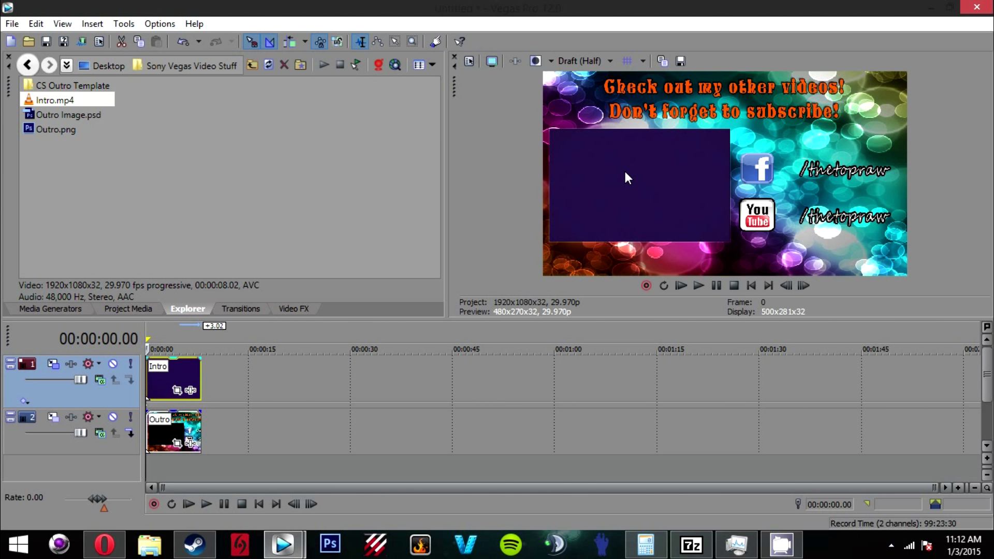
Play the project to watch the intro inside the outro box, leaving preview quality unchanged
key("space")
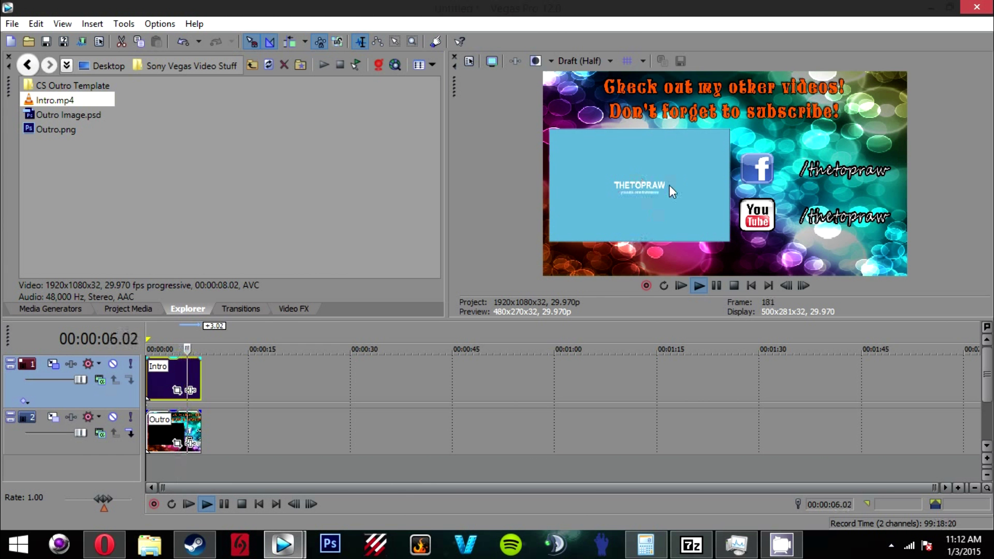
left_click(603, 60)
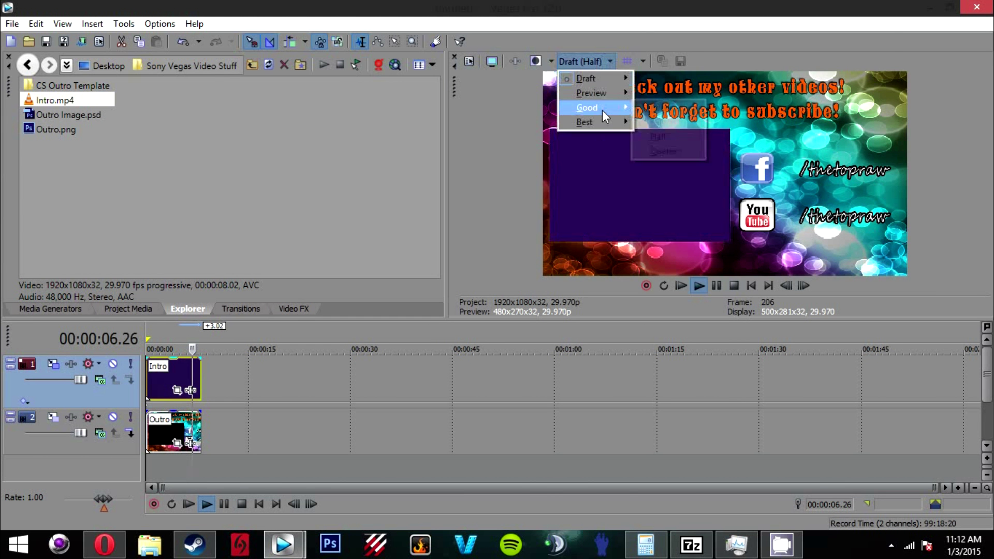
left_click(414, 341)
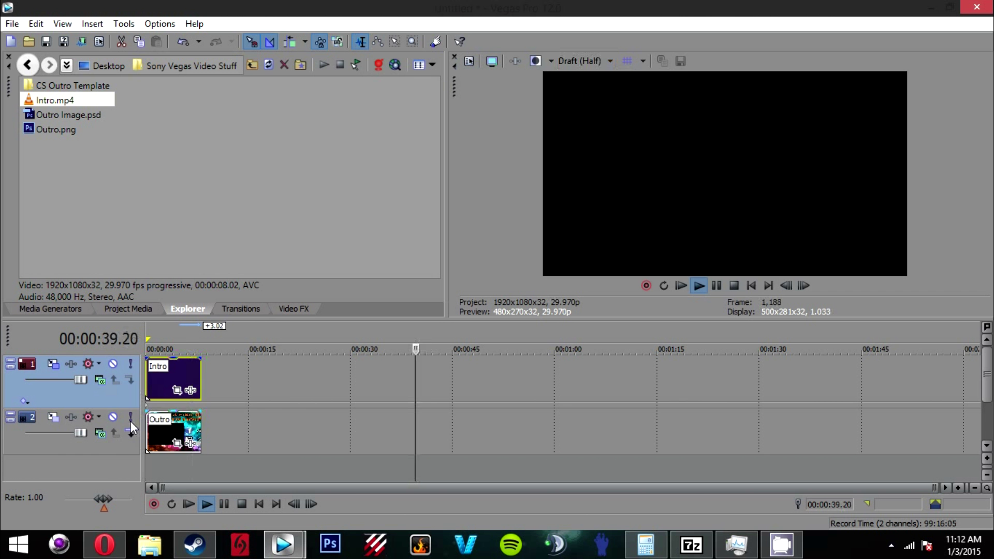
Insert a new audio track and open the Downloads folder in File Explorer
right_click(116, 466)
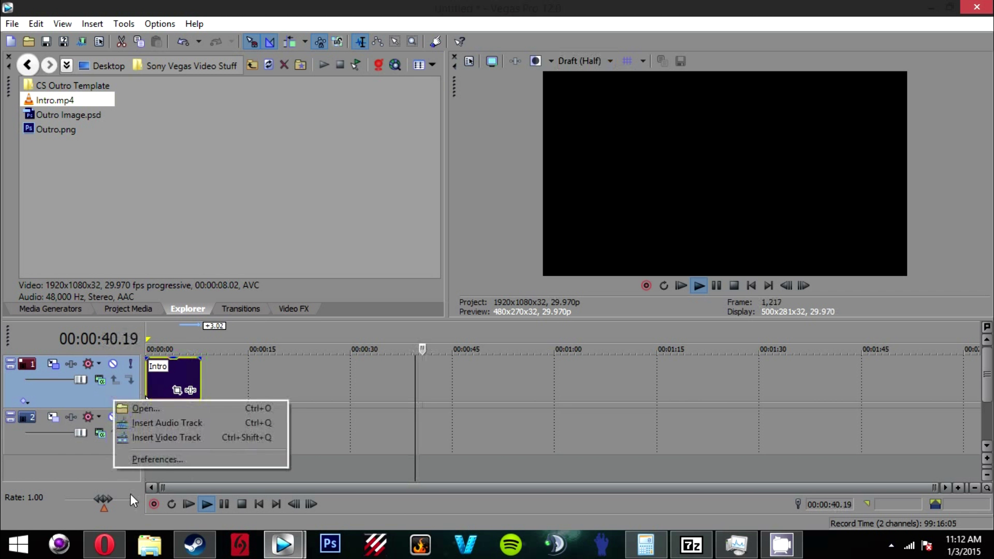
left_click(174, 421)
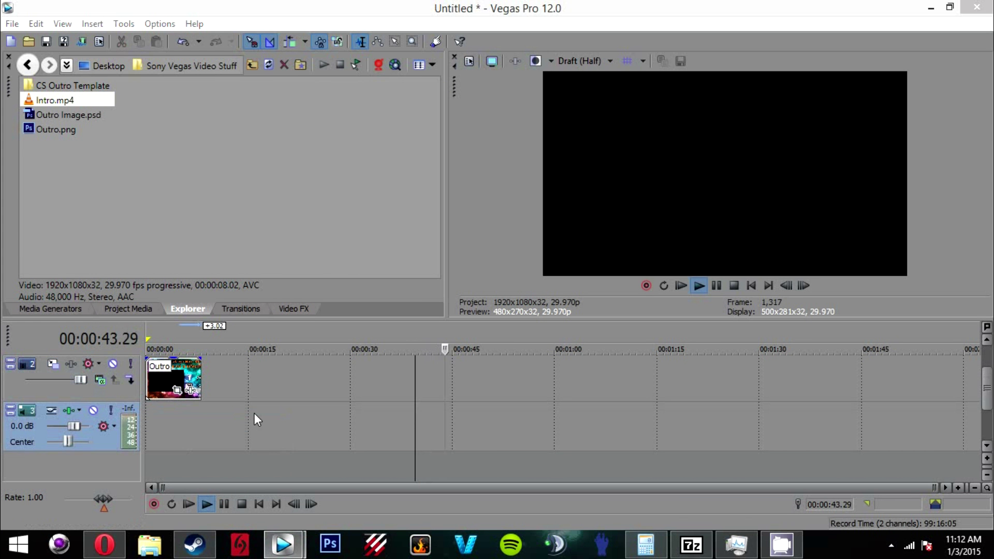
key("super+e")
scroll(614, 276, "down", 3)
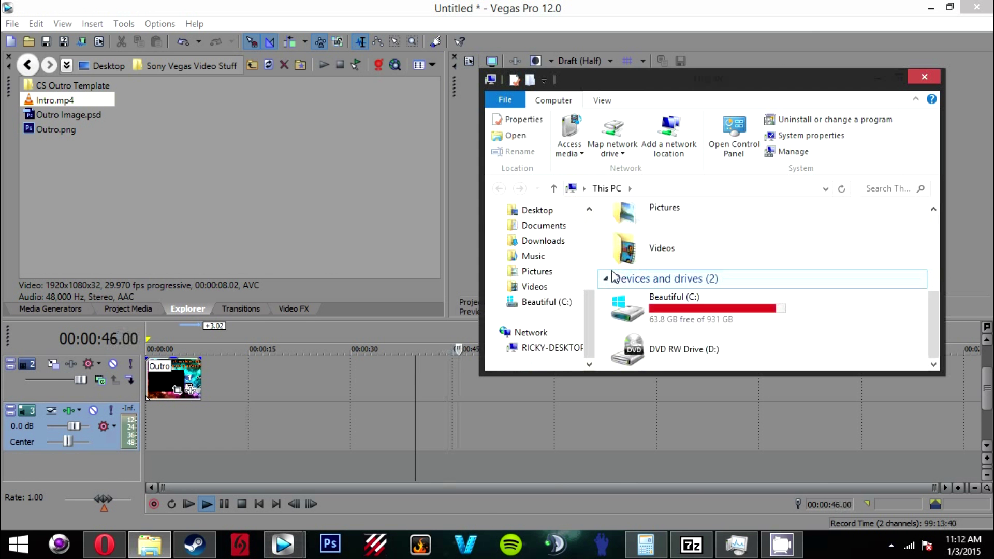
scroll(614, 276, "up", 3)
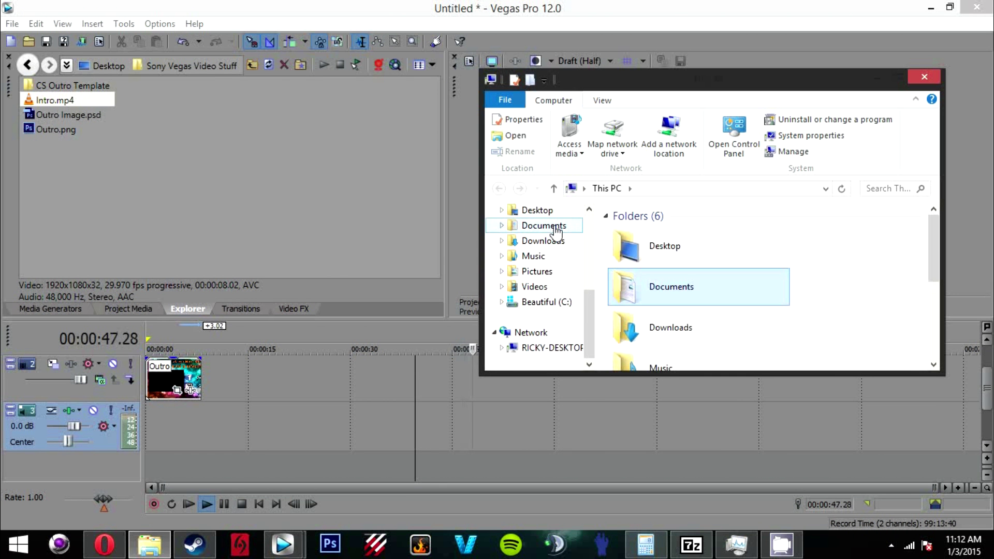
left_click(543, 241)
Drag the Nilow Neopolitan Dreams remix MP3 onto the new audio track
scroll(621, 282, "down", 3)
scroll(663, 290, "down", 2)
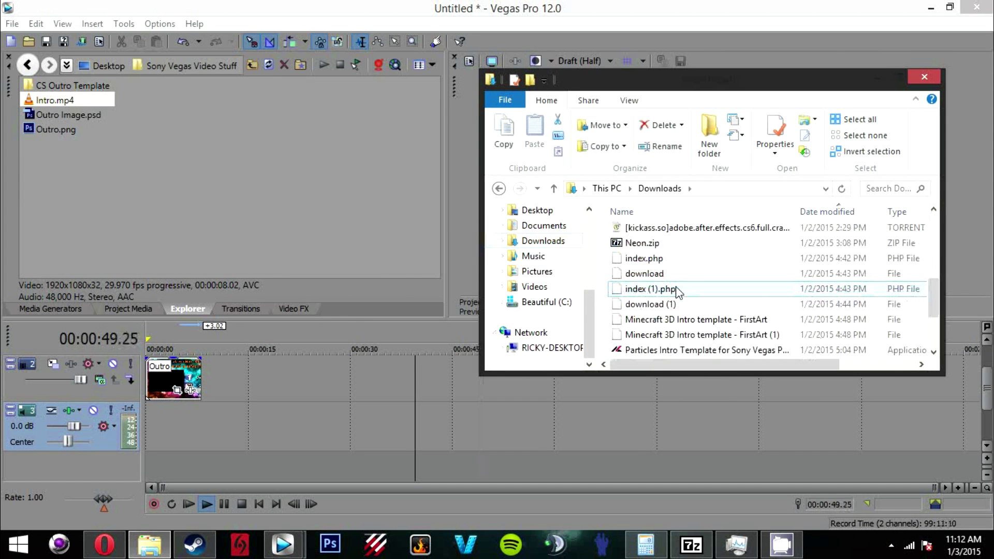
scroll(678, 293, "down", 2)
mouse_move(668, 335)
left_mouse_down()
mouse_move(485, 382)
mouse_move(264, 466)
left_mouse_up()
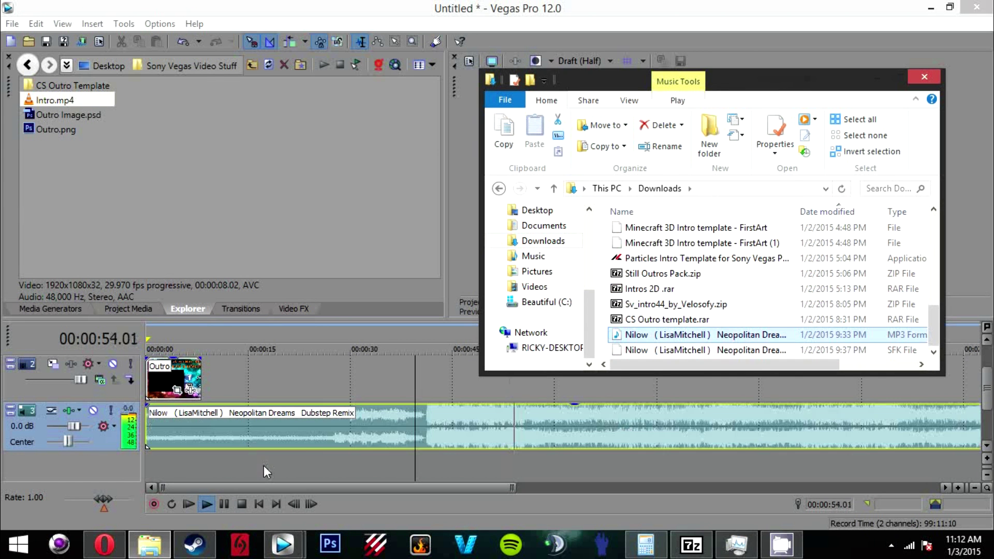
left_click(263, 465)
Move the music to the timeline start, split it at 00:00:08.02 and delete the rest
key("space")
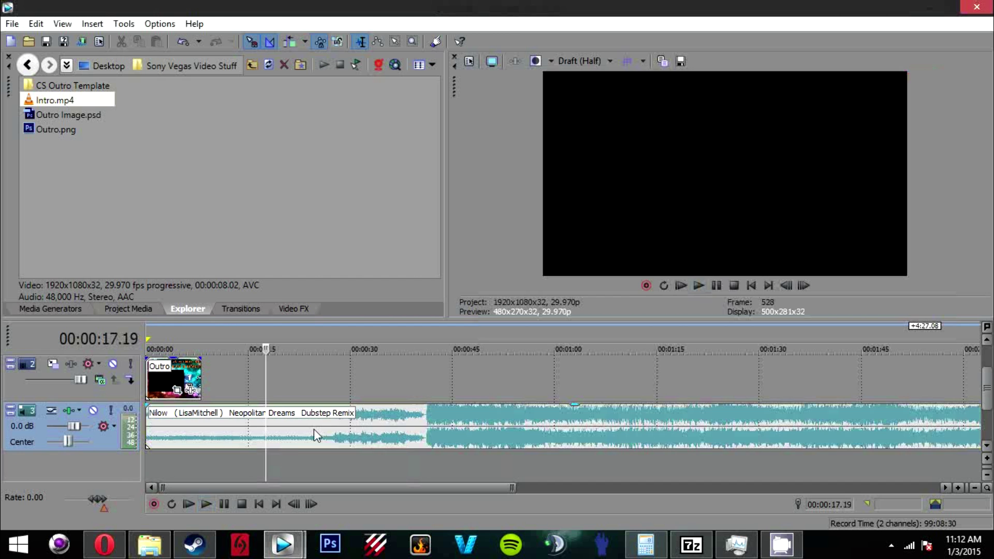
left_click_drag(274, 426, 185, 427)
left_click(201, 434)
key("s")
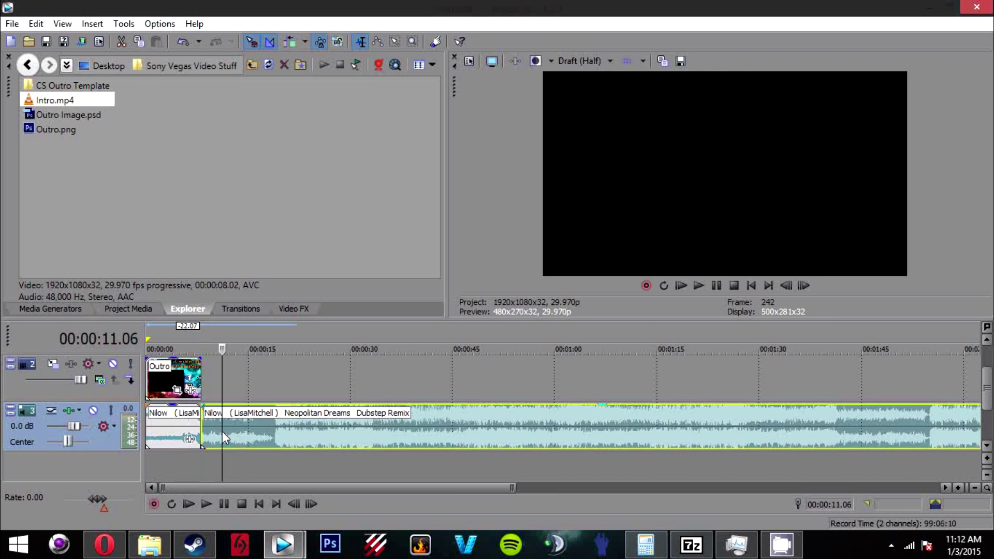
key("Delete")
key("ctrl+Home")
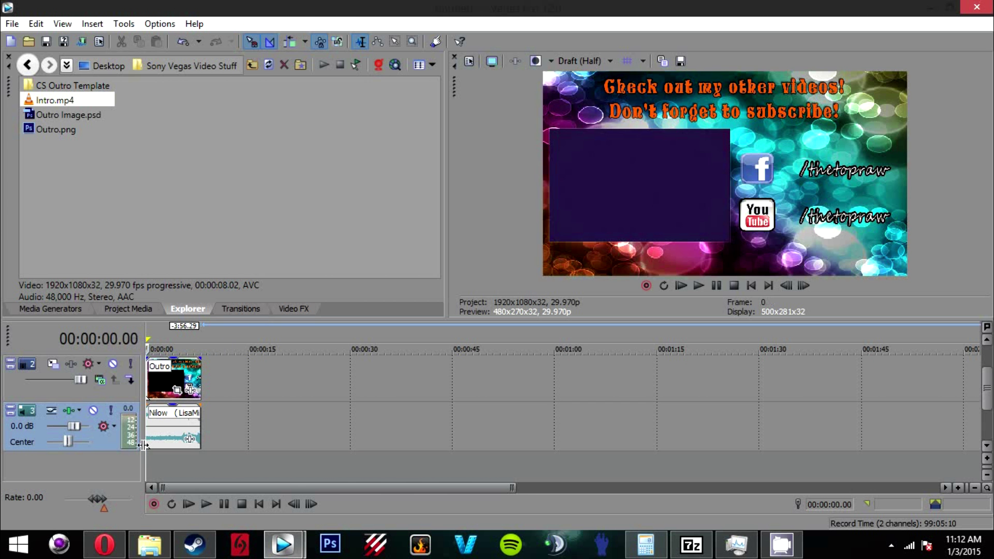
Play the trimmed music with the outro and bring the Intro track back into view
key("space")
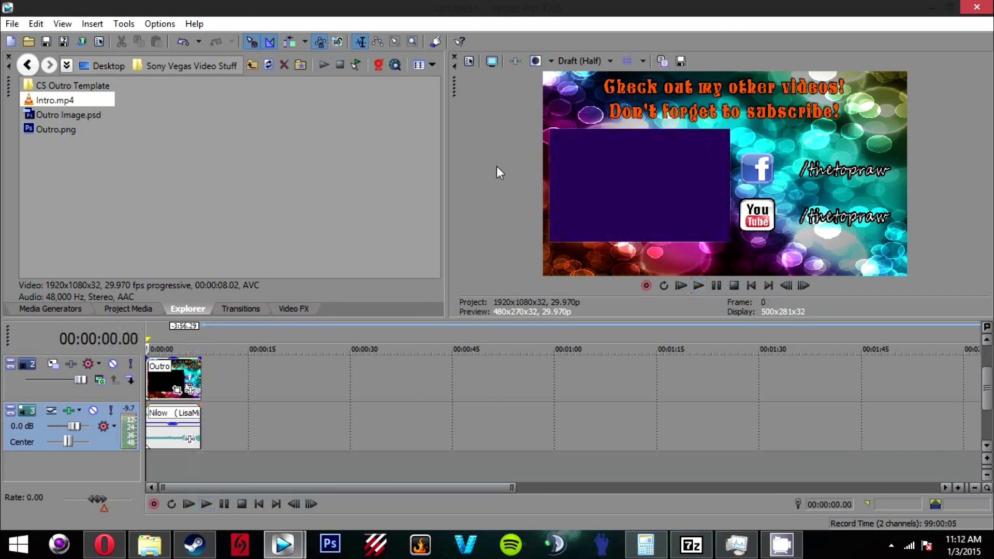
scroll(527, 362, "down", 2)
scroll(545, 363, "down", 2)
scroll(602, 372, "down", 2)
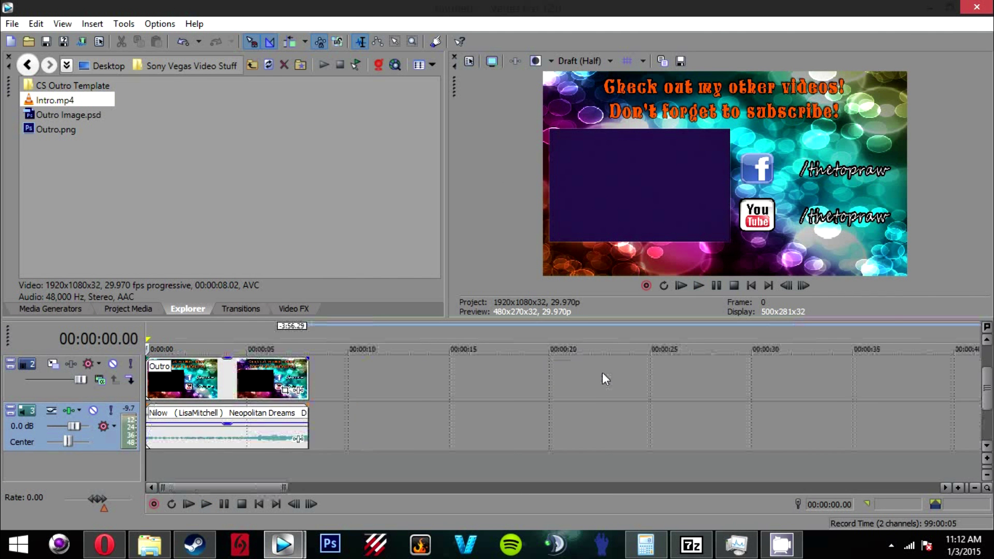
scroll(601, 372, "down", 1)
key("ctrl+z")
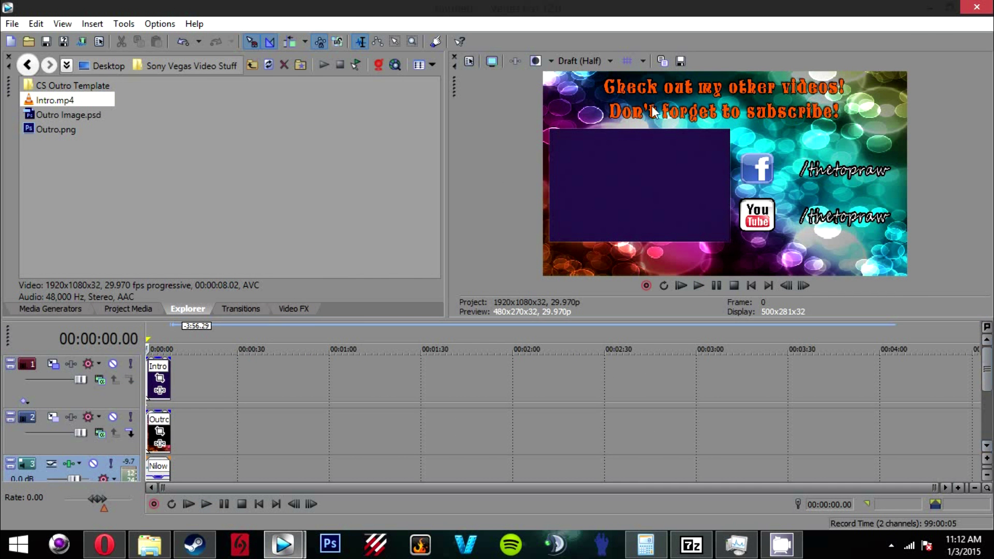